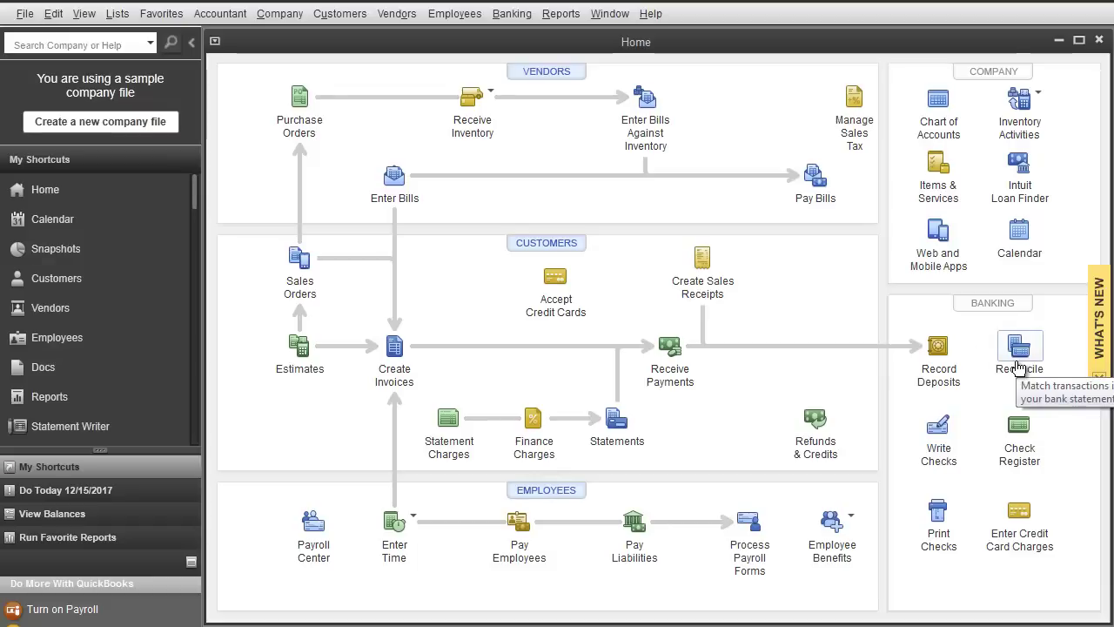
Start a bank reconciliation for the 10100 · Checking account with an ending balance of 69,459.15
click(1018, 357)
drag(676, 218, 496, 57)
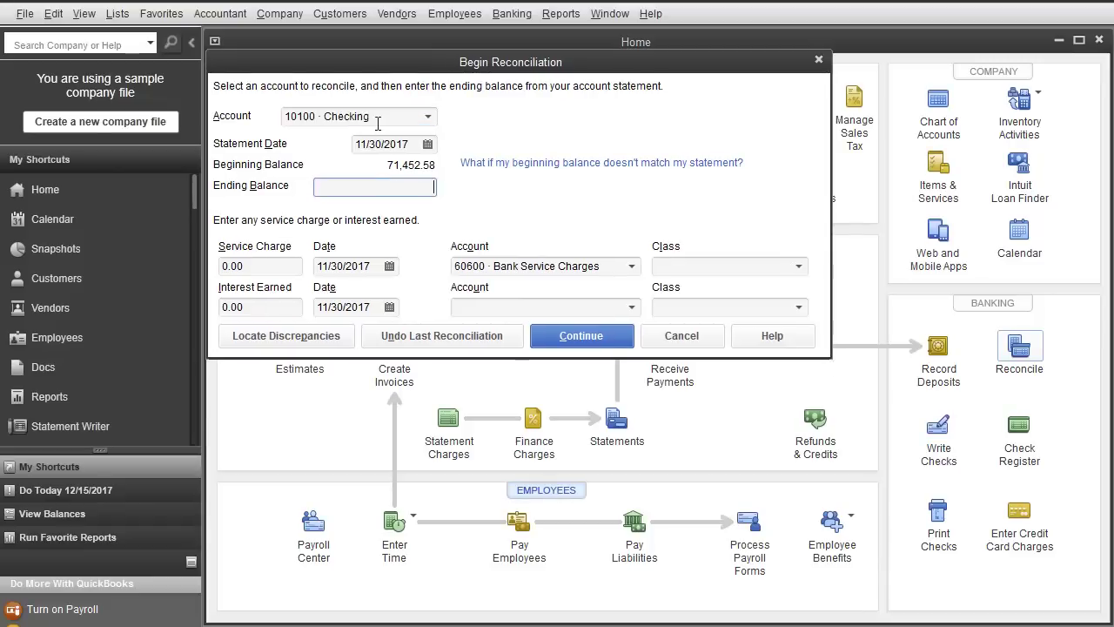
click(390, 119)
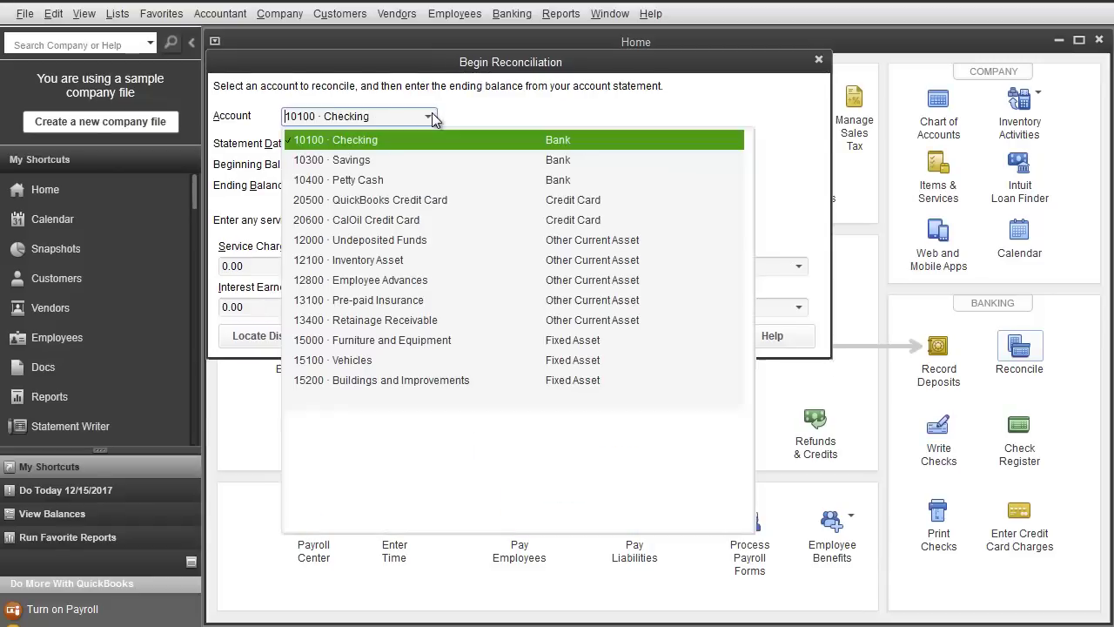
click(357, 141)
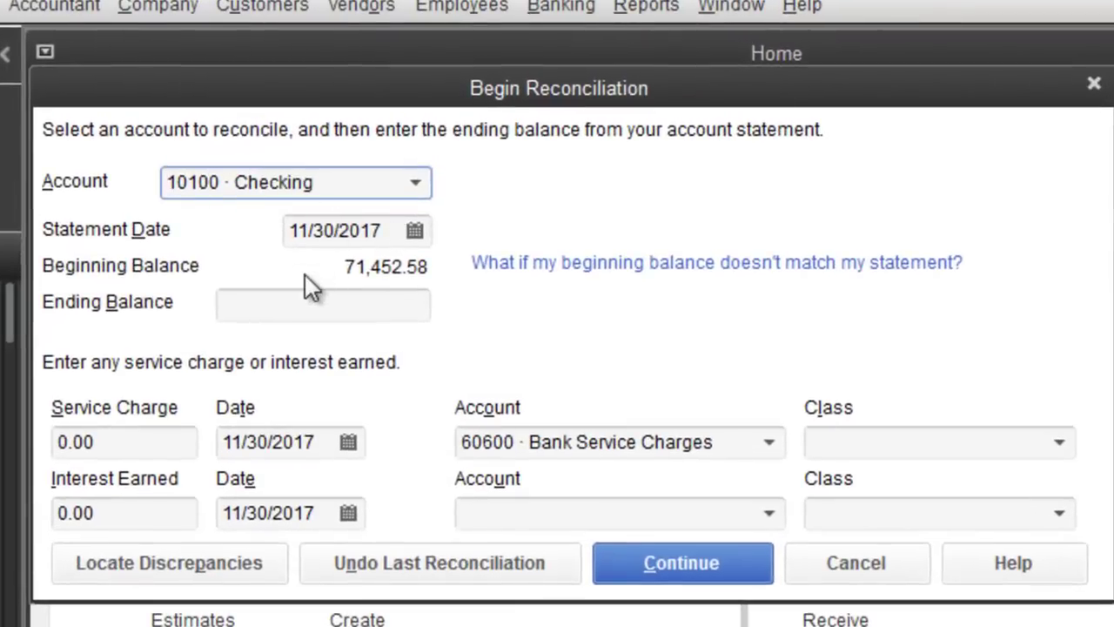
click(340, 300)
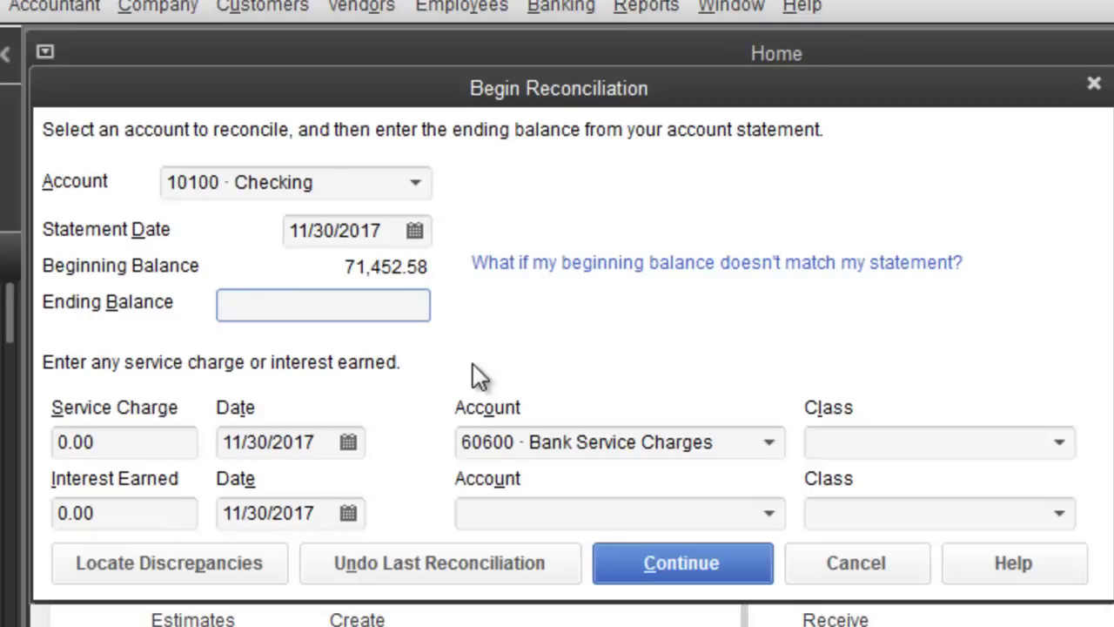
text(69459.15)
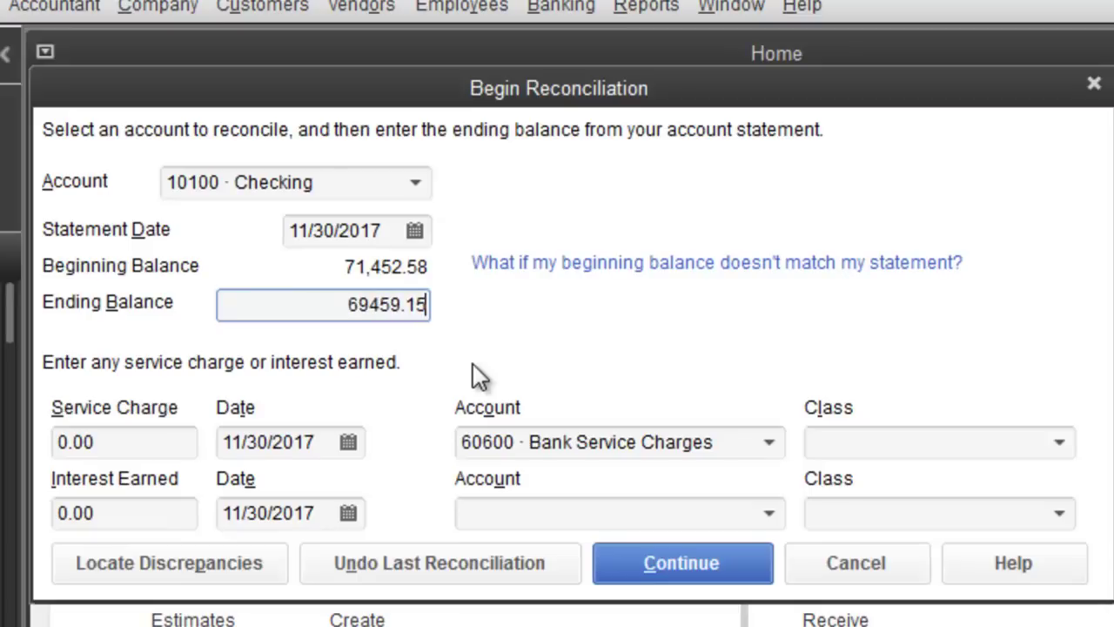
Set the service charge to 2.00 and continue to the reconciliation's transaction lists, enlarging their window
click(141, 439)
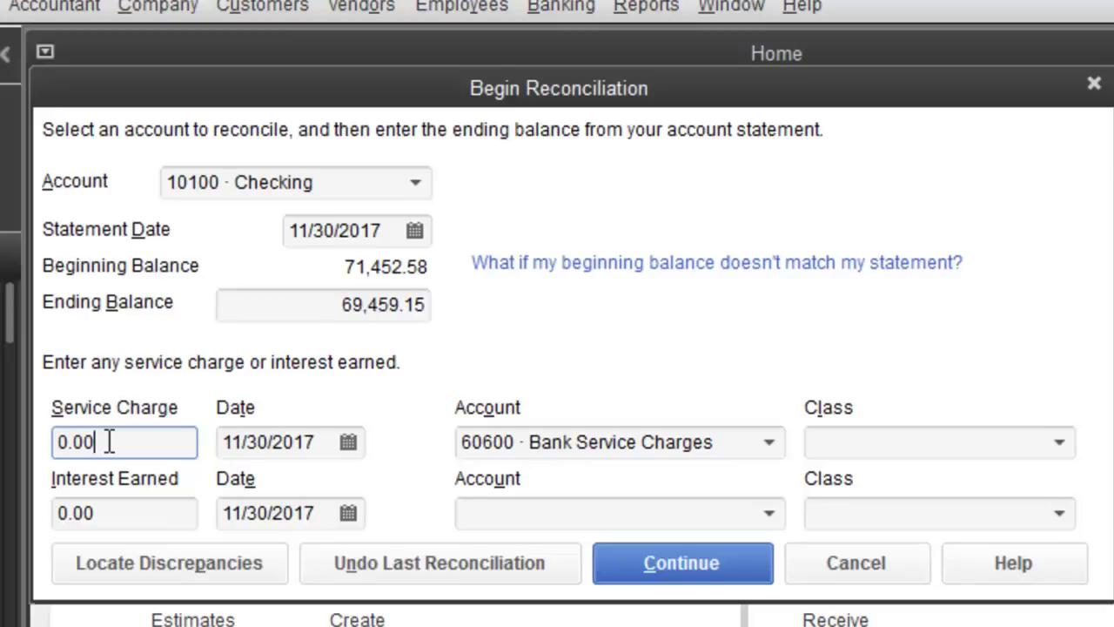
drag(90, 441, 58, 441)
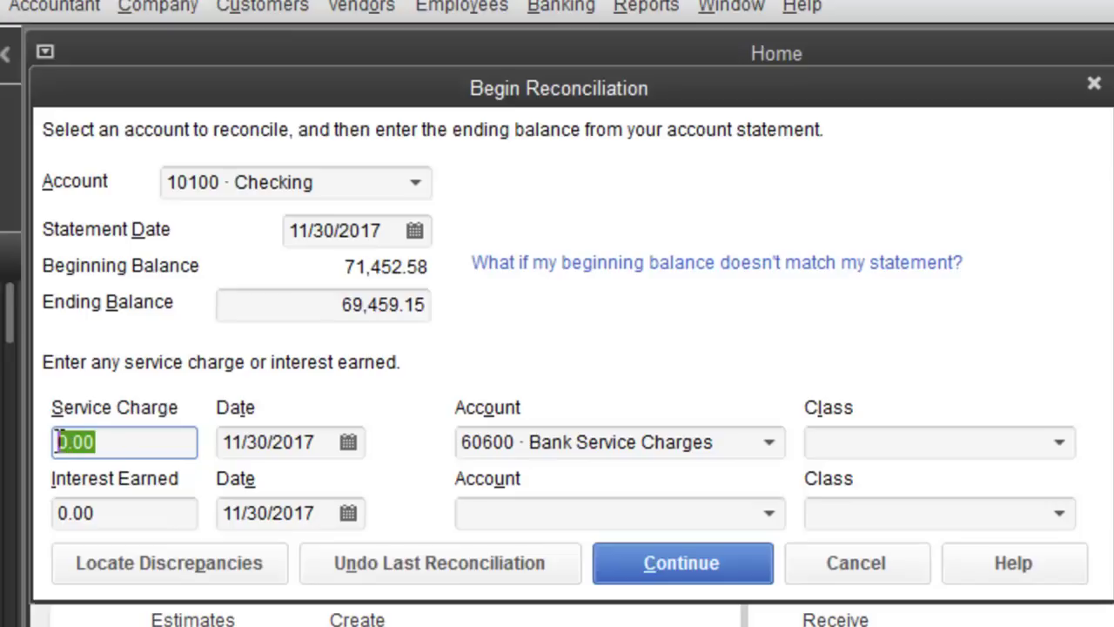
text(2)
key(Tab)
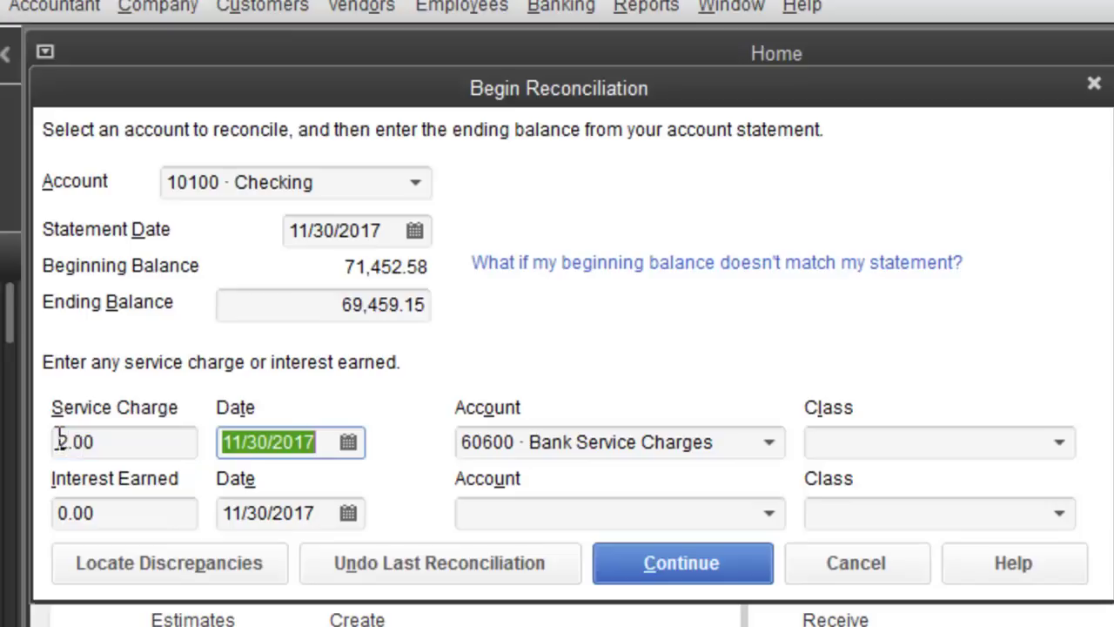
click(141, 512)
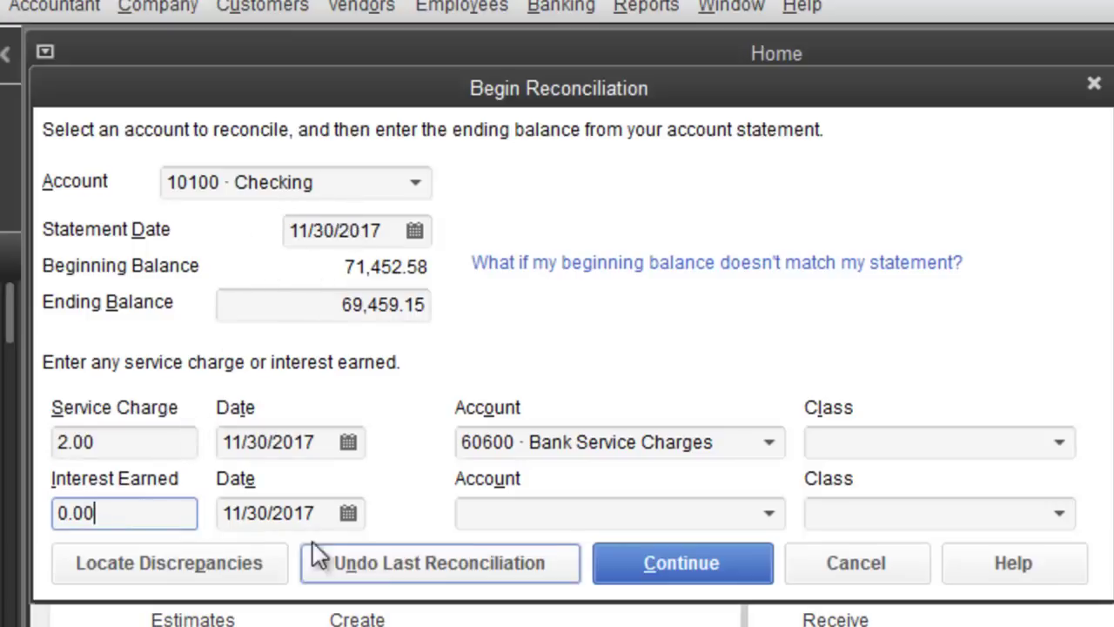
click(661, 562)
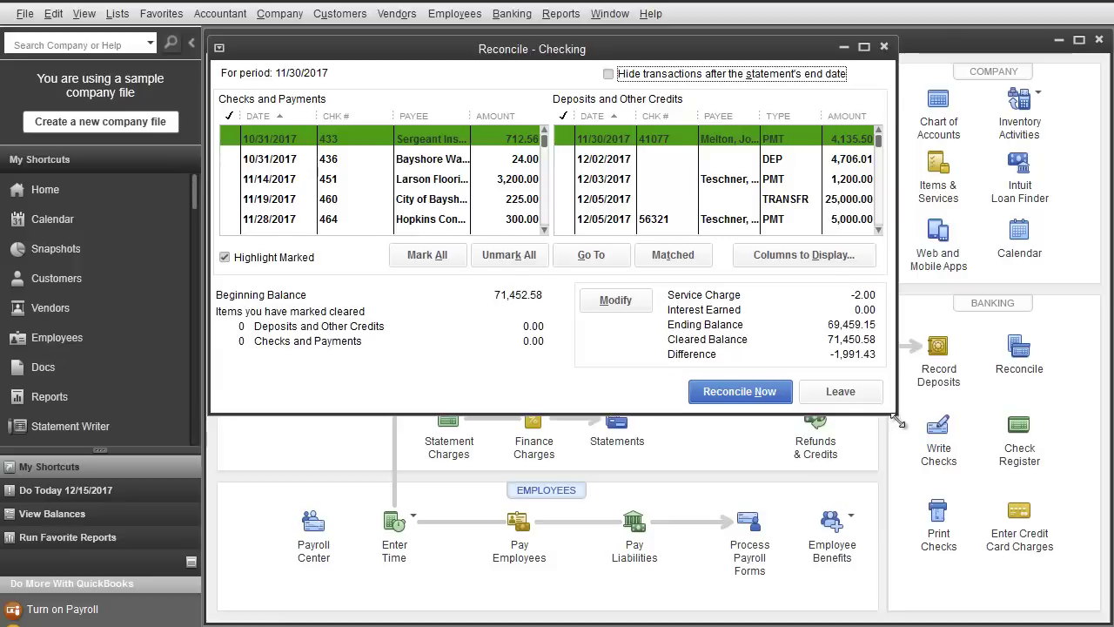
drag(898, 421, 1105, 619)
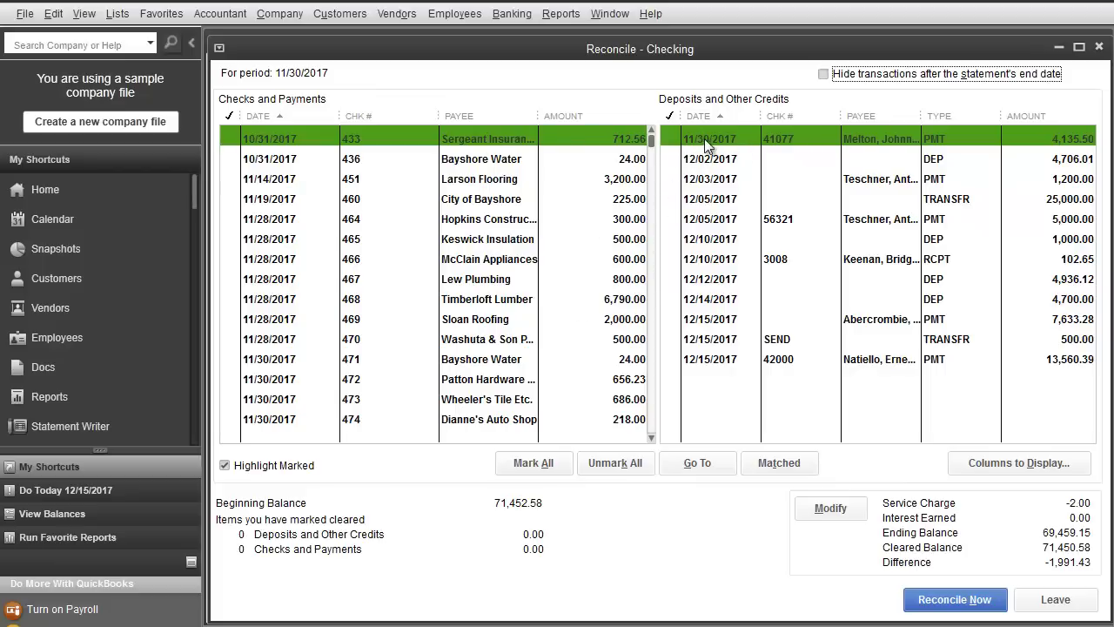
Mark the first six deposits as cleared, from the 11/30/2017 payment through the 12/10/2017 deposit of 1,000.00
click(676, 141)
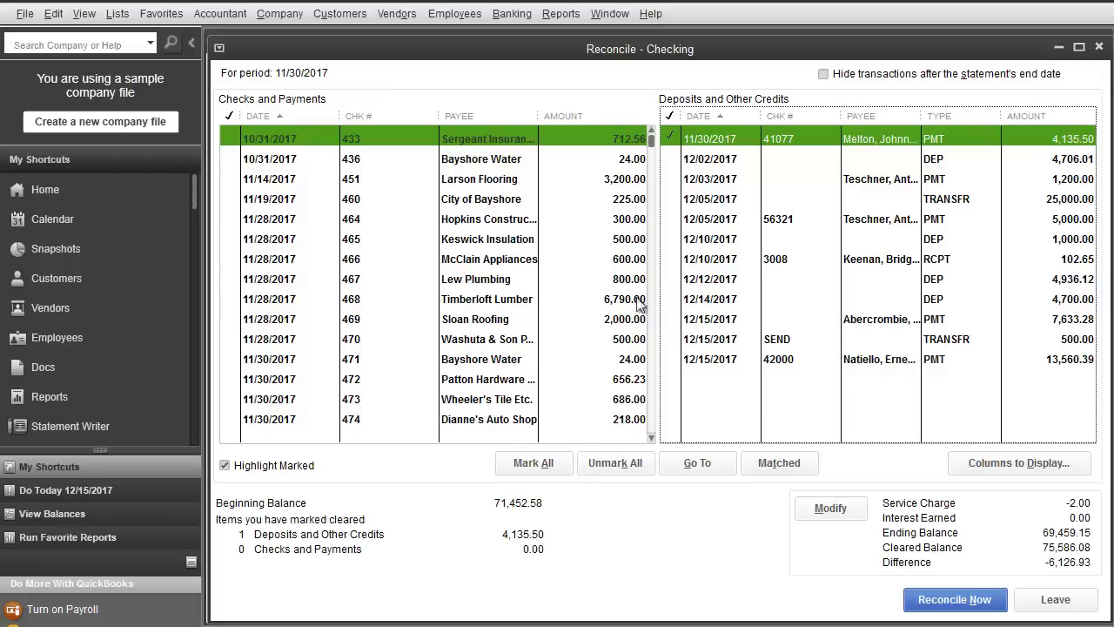
click(670, 157)
click(670, 179)
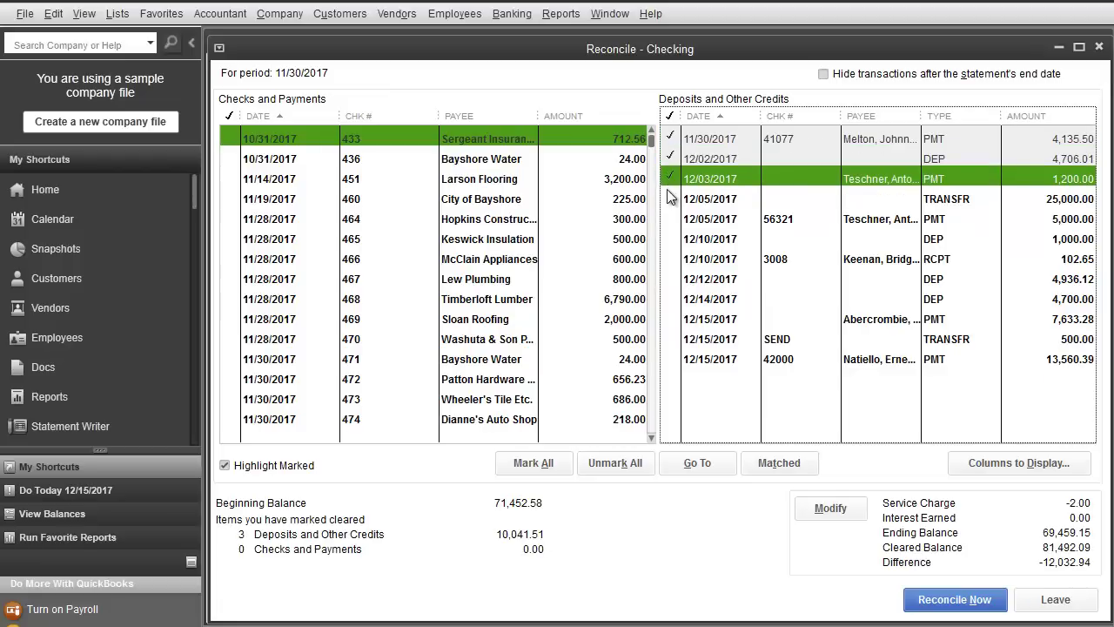
click(670, 198)
click(670, 218)
click(671, 239)
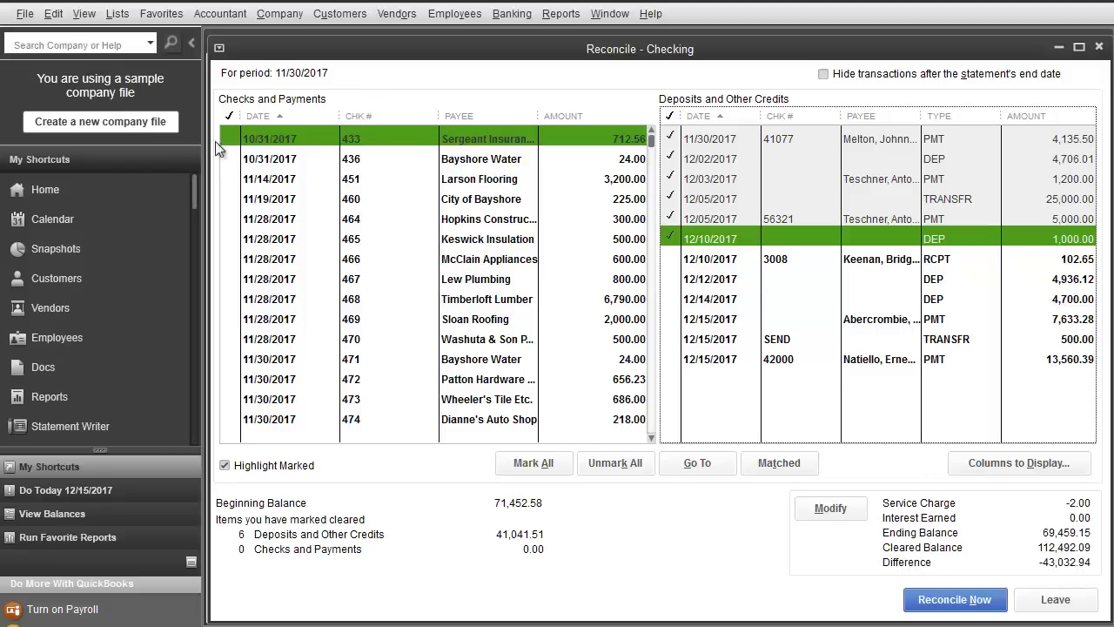
Mark the first five checks and payments as cleared, from check 433 through check 464
click(232, 159)
click(232, 179)
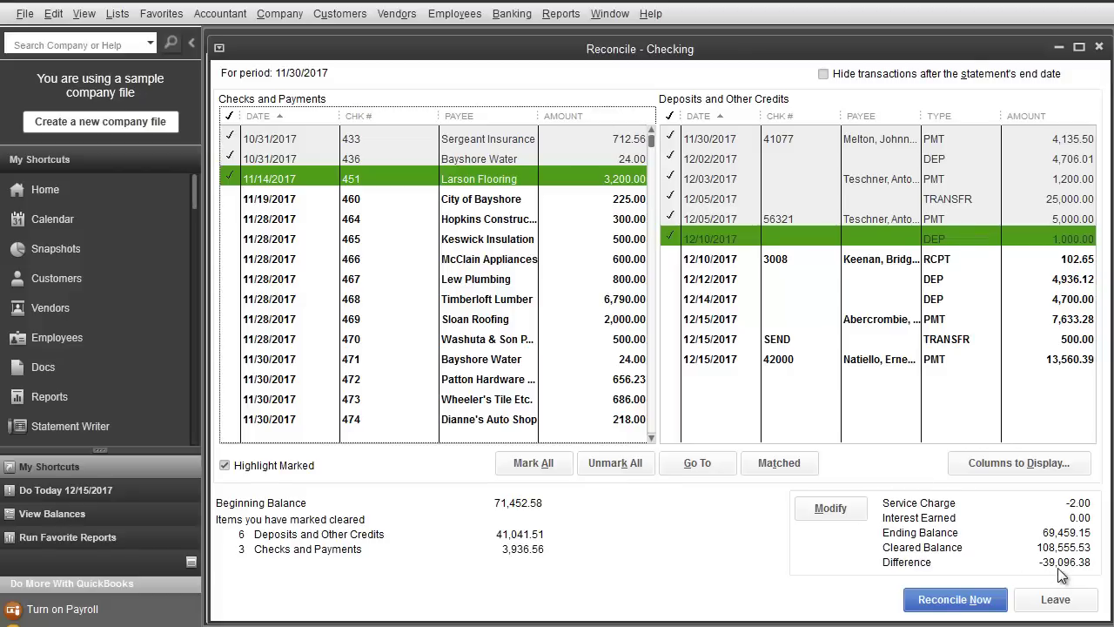
click(229, 199)
click(232, 218)
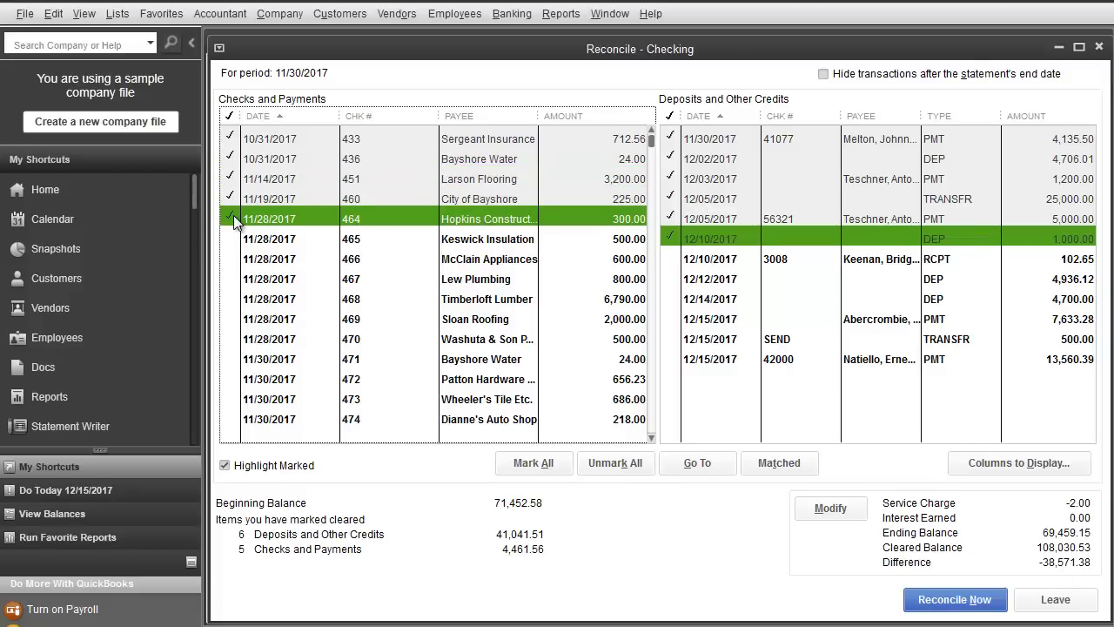
Try marking all transactions as cleared at once, and remove the cleared marks from all of them
click(534, 463)
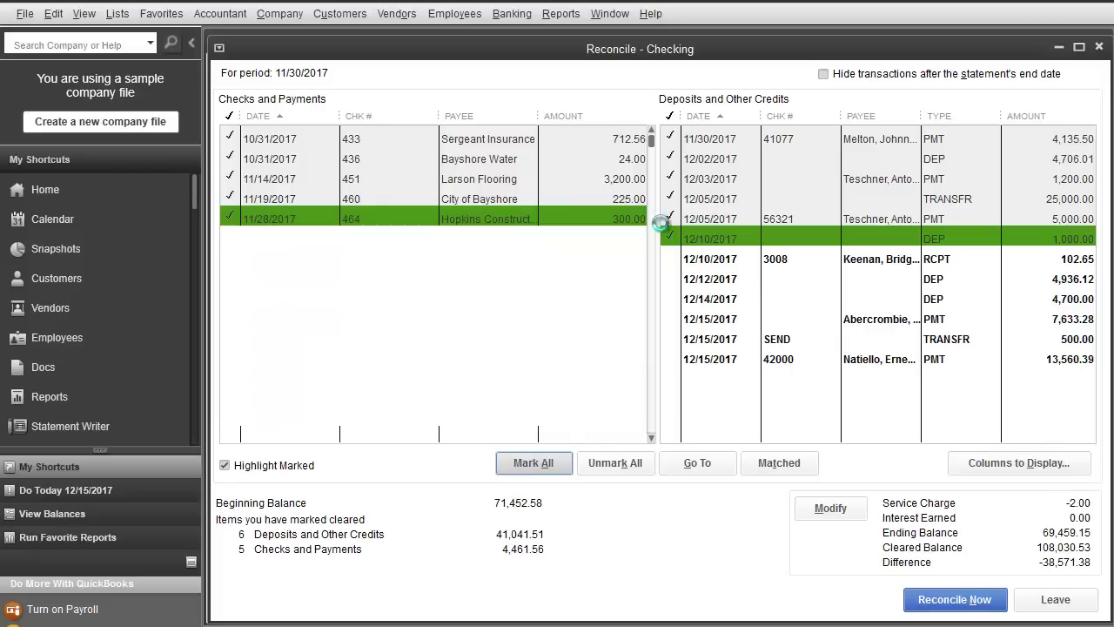
click(613, 463)
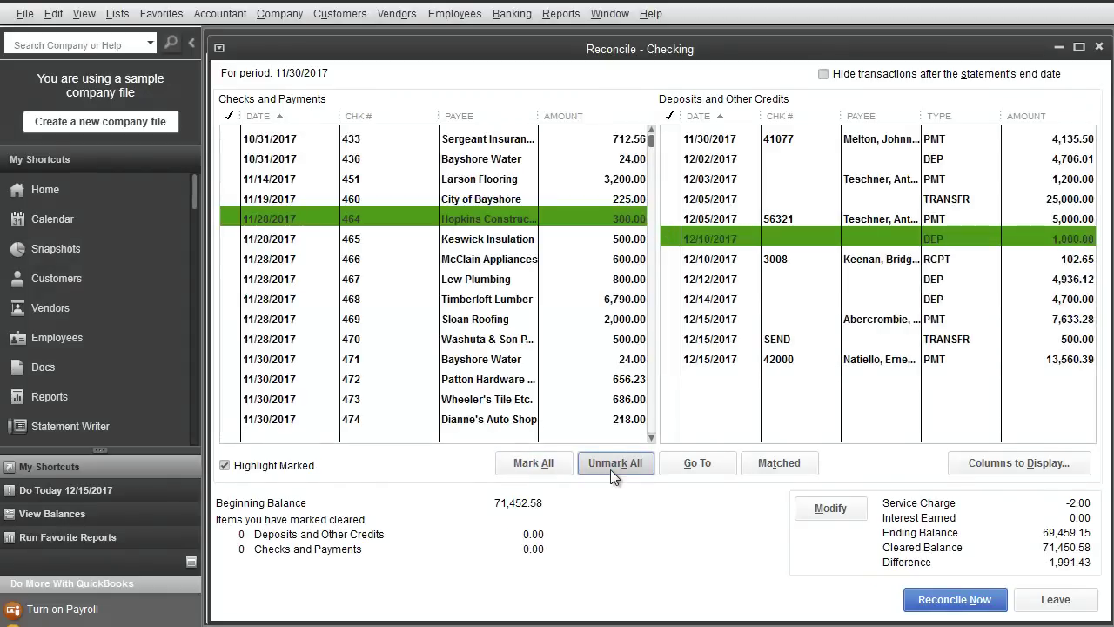
click(547, 467)
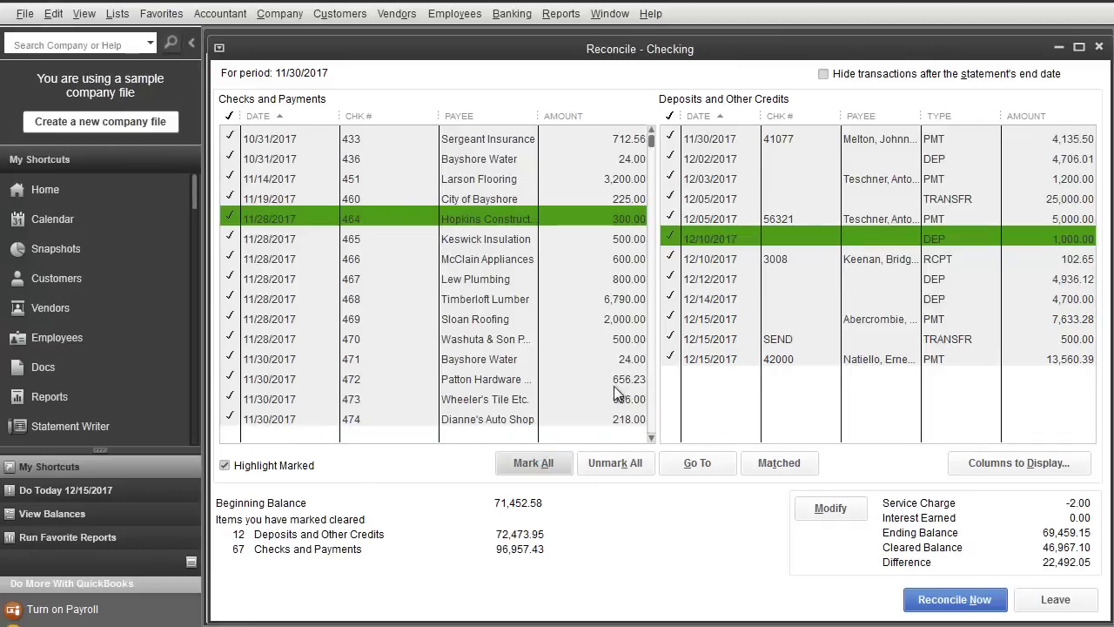
click(629, 462)
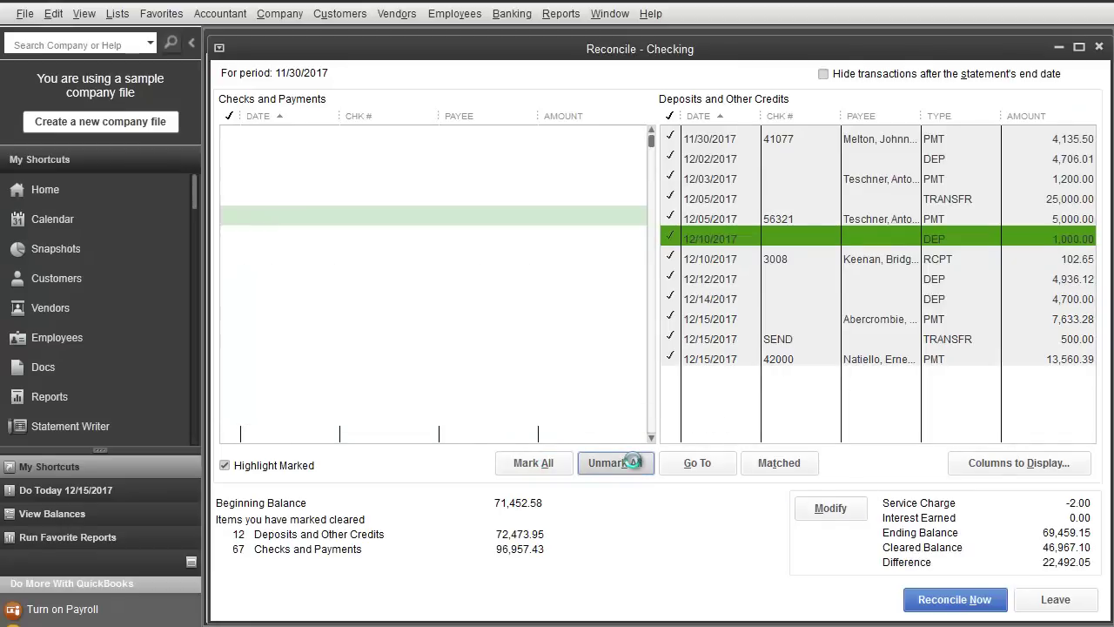
Mark the first five deposits as cleared, from the 11/30/2017 payment through the 12/05/2017 payment of 5,000.00
click(670, 140)
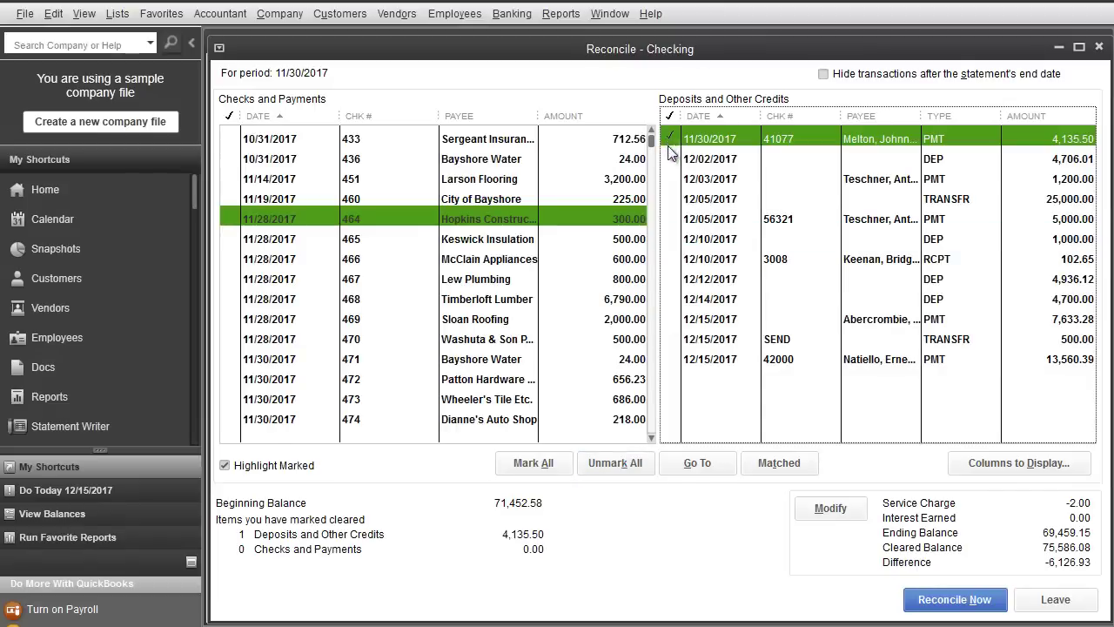
click(672, 159)
click(673, 179)
click(676, 199)
click(677, 219)
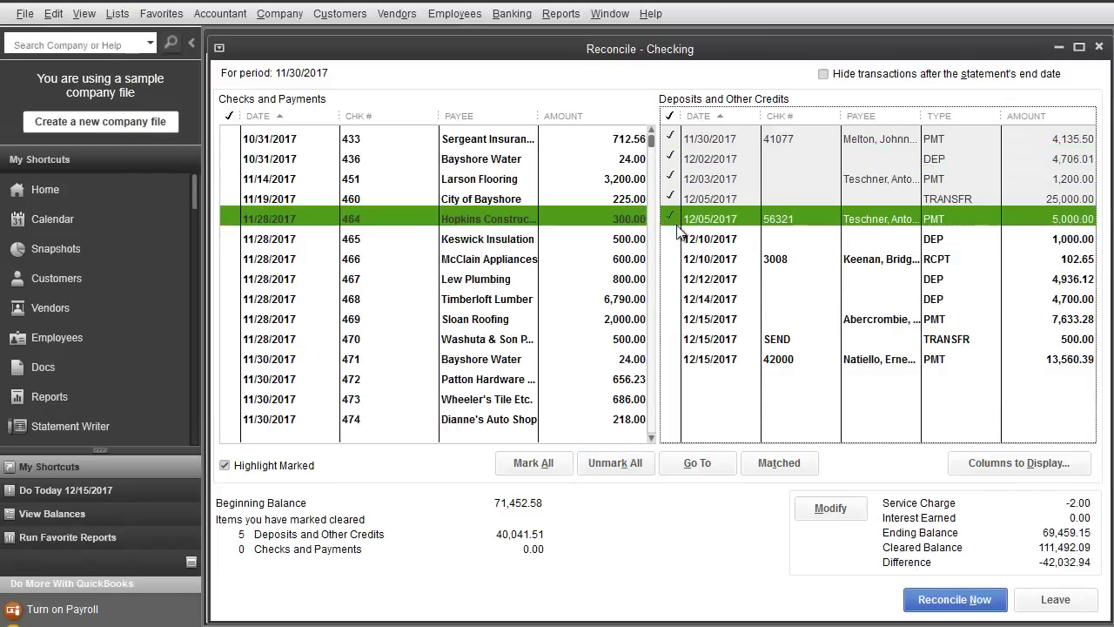
Mark checks 433, 436, 451, 460, 464, 466, 468 and 469 as cleared
click(230, 139)
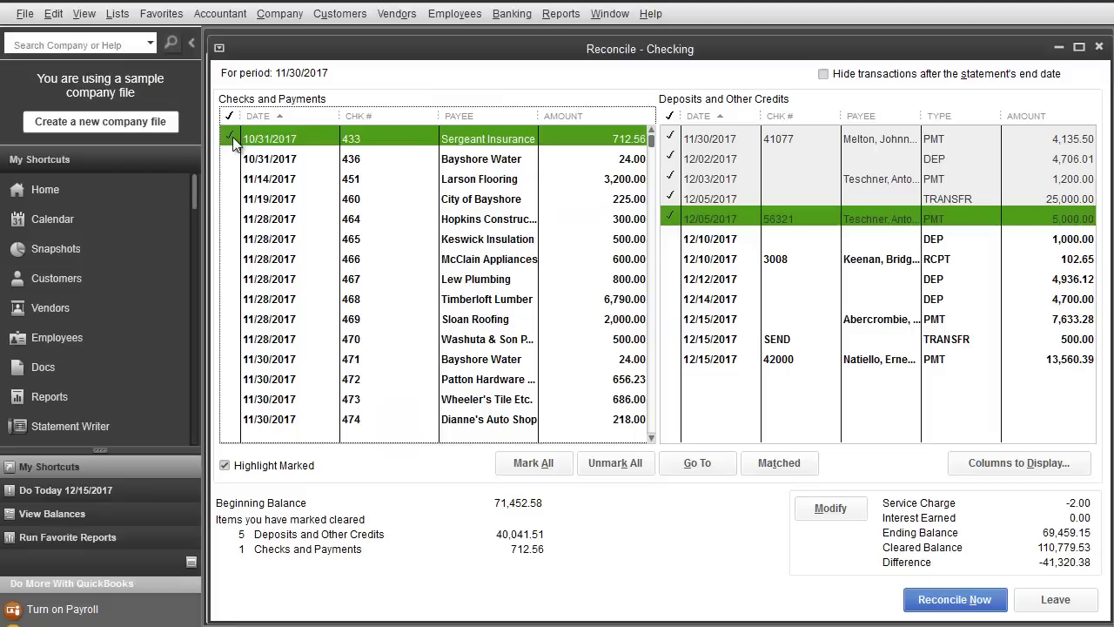
click(230, 159)
click(229, 179)
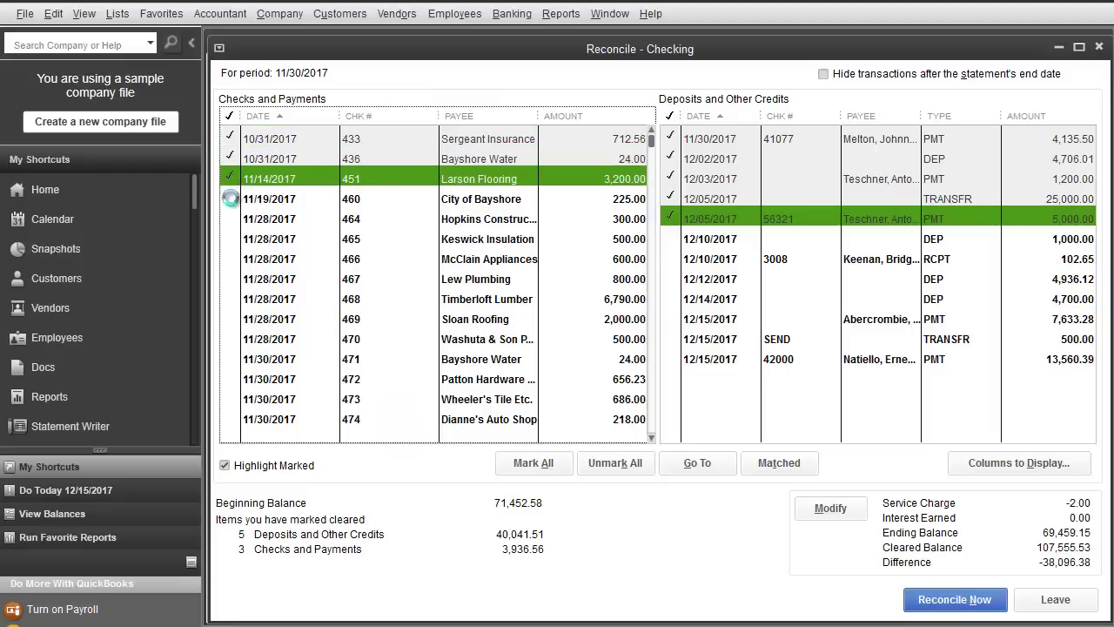
click(231, 200)
click(235, 219)
click(238, 259)
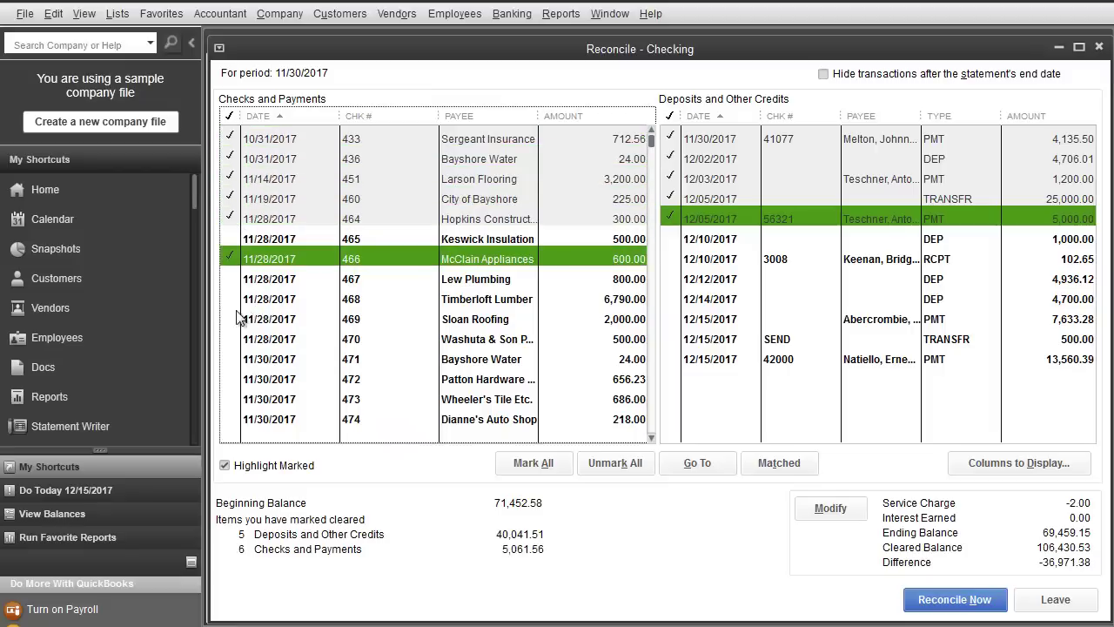
click(235, 319)
click(237, 298)
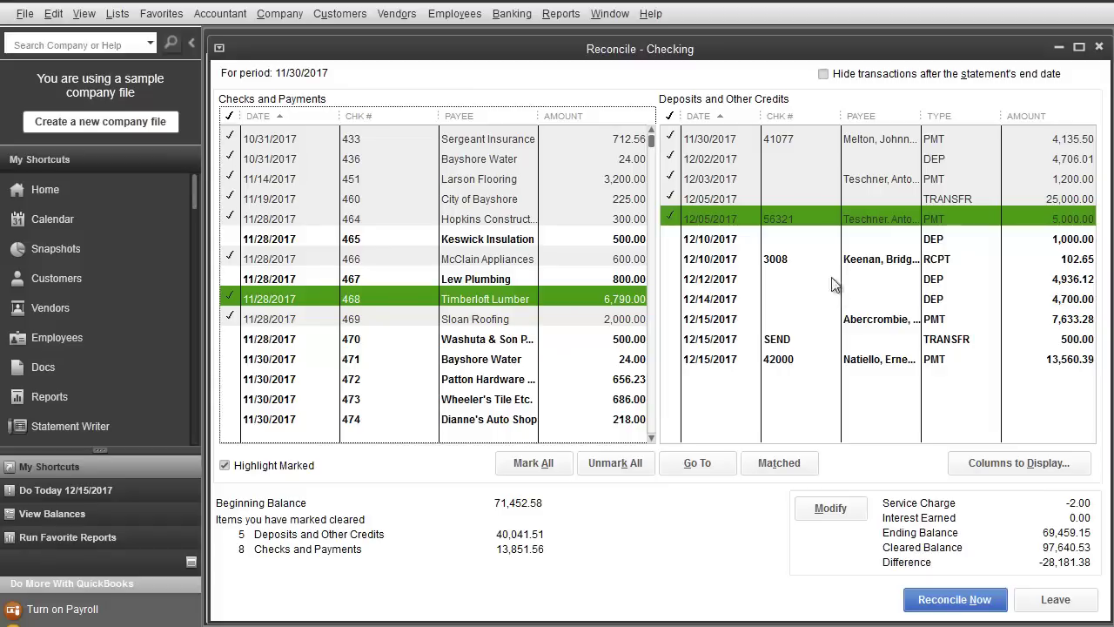
Open the cleared 11/30/2017 customer payment, set its amount to 4,127.50 and try to save it
double_click(712, 141)
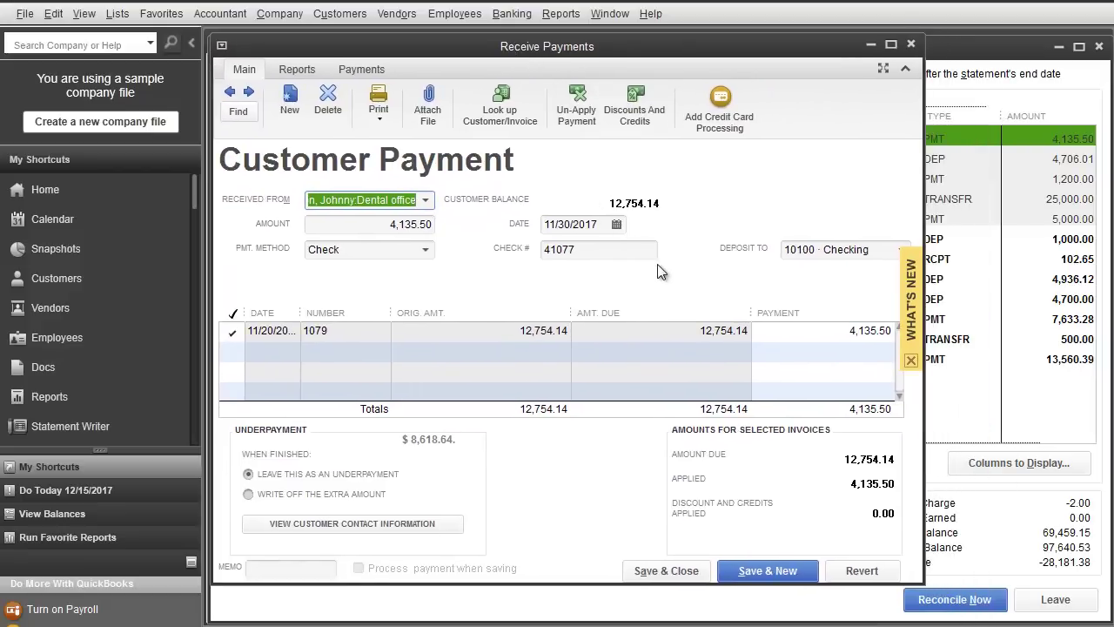
key(Tab)
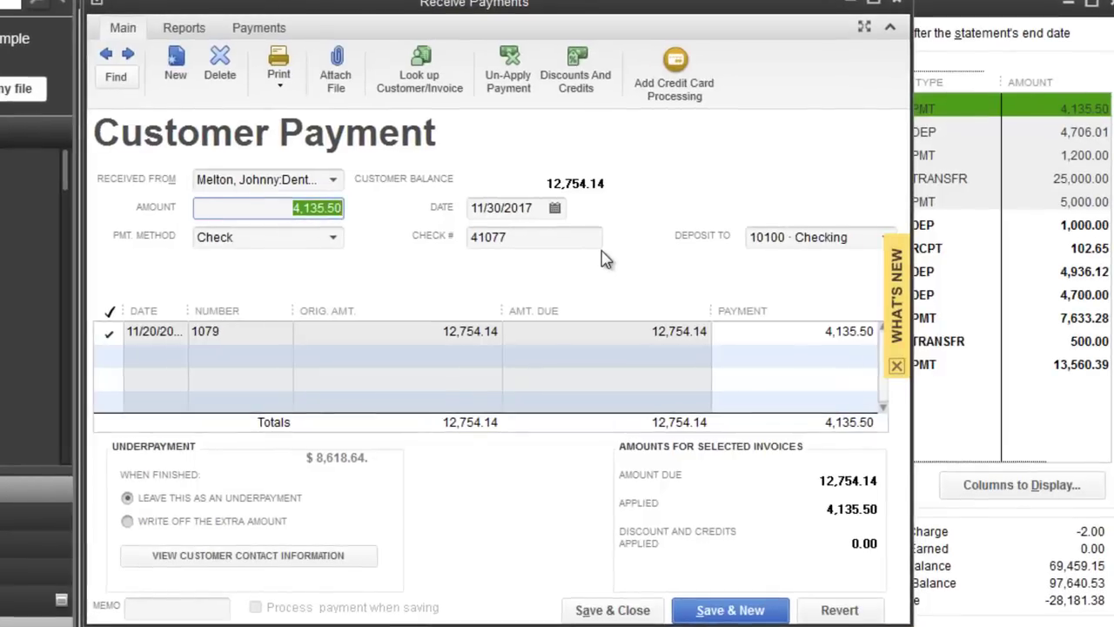
text(41)
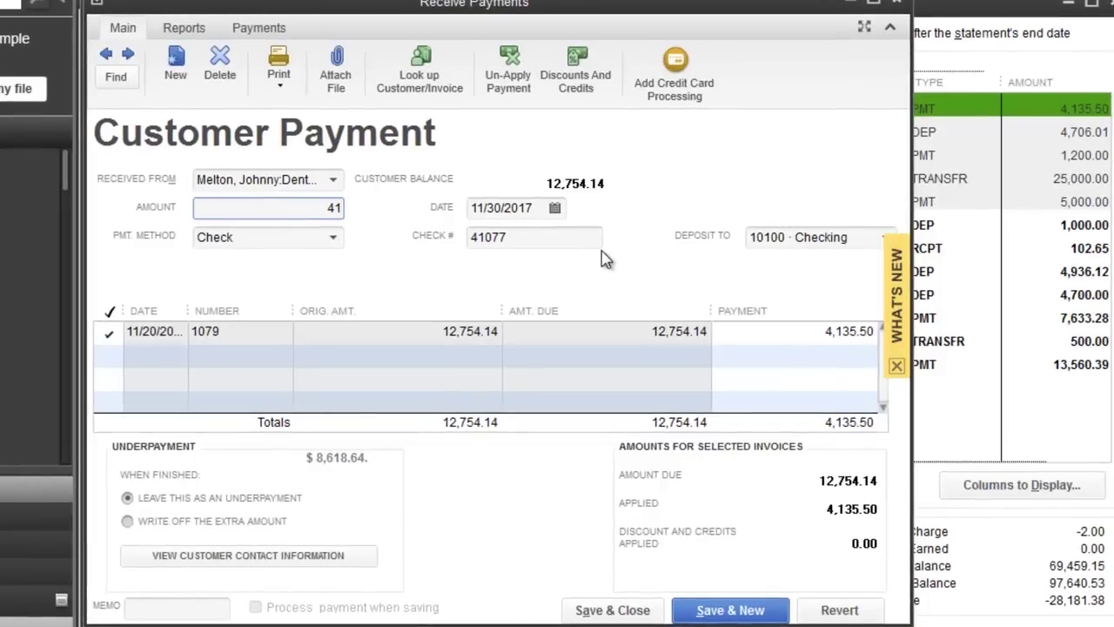
text(27.50)
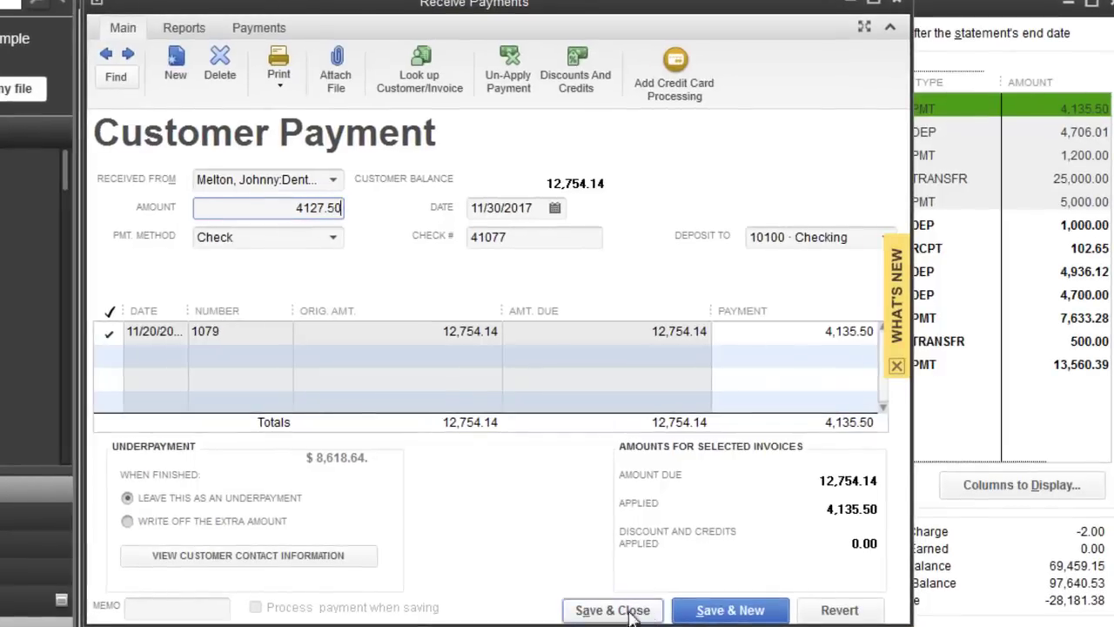
click(632, 614)
key(Return)
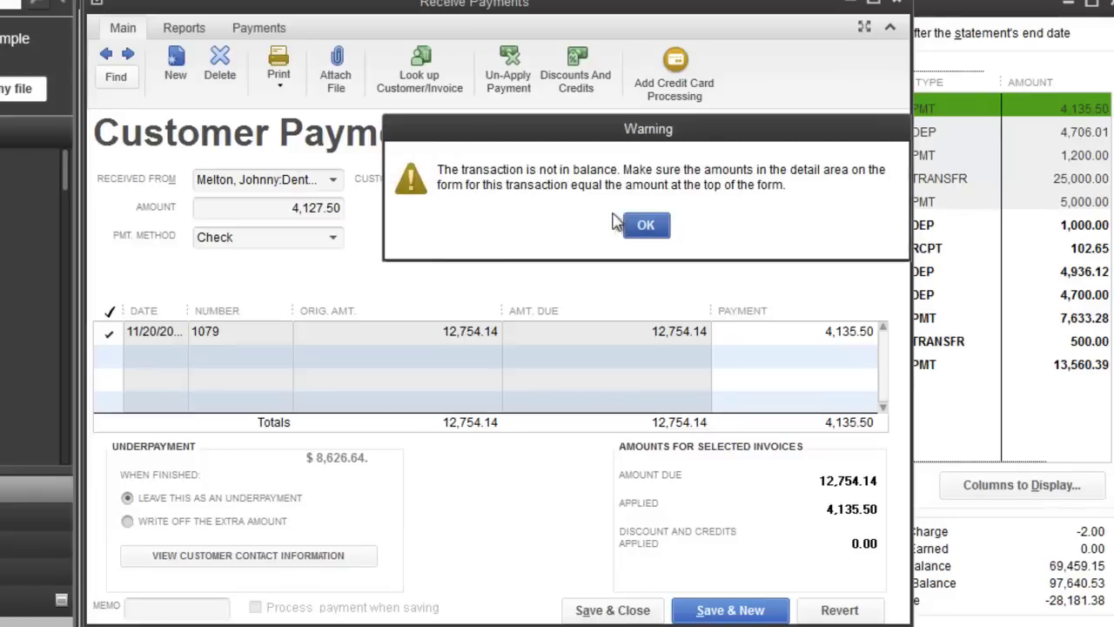
click(644, 225)
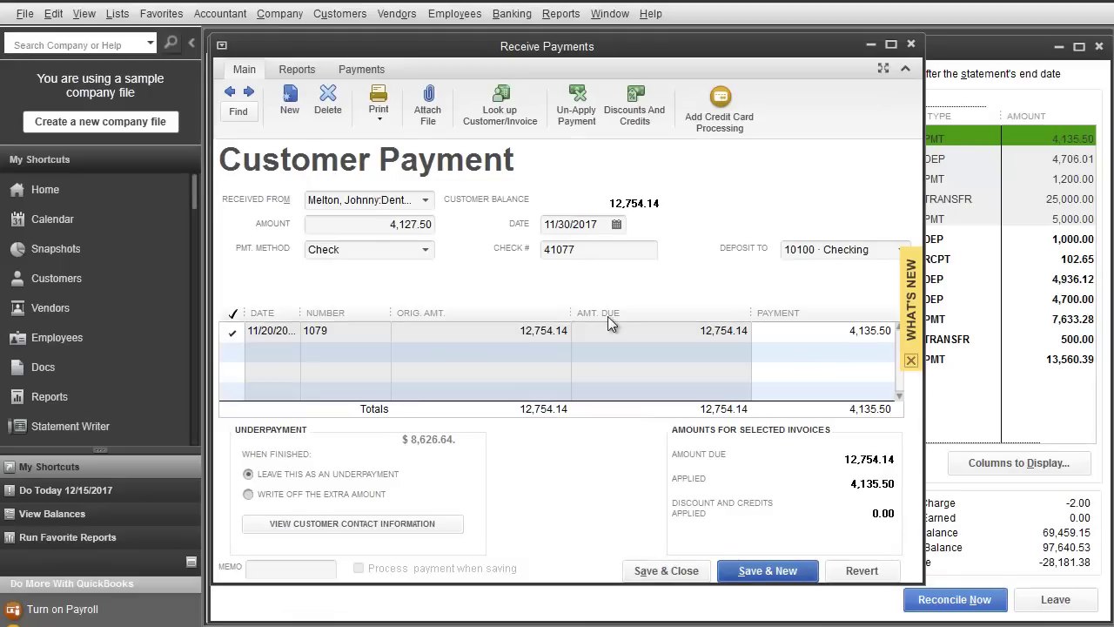
Set the payment applied to invoice 1079 to 4,127.50
click(766, 331)
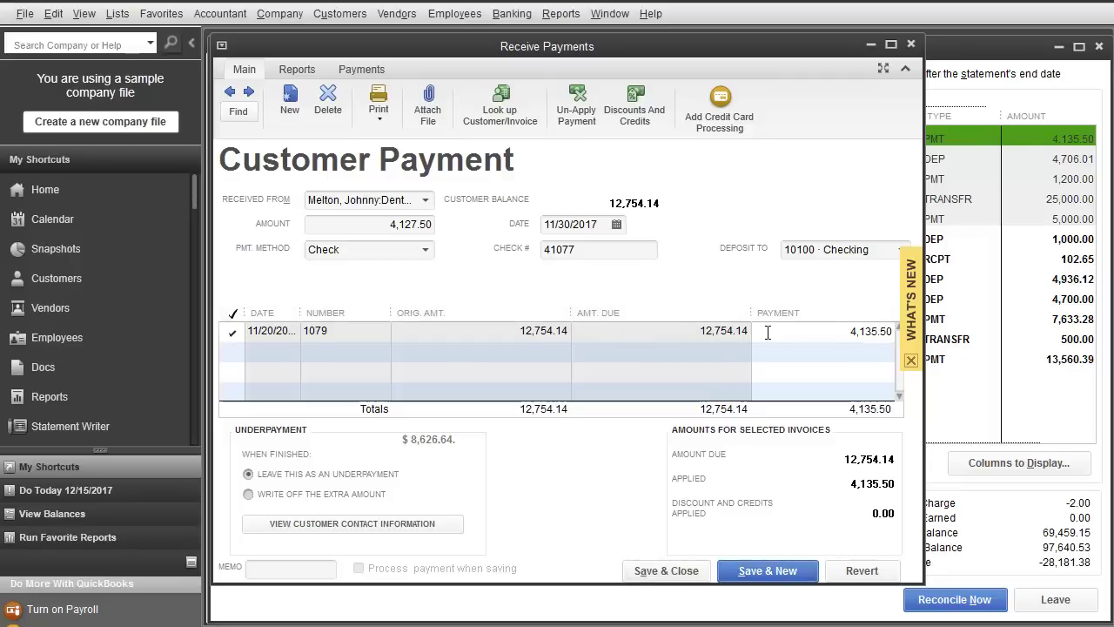
double_click(771, 331)
text(4127.50)
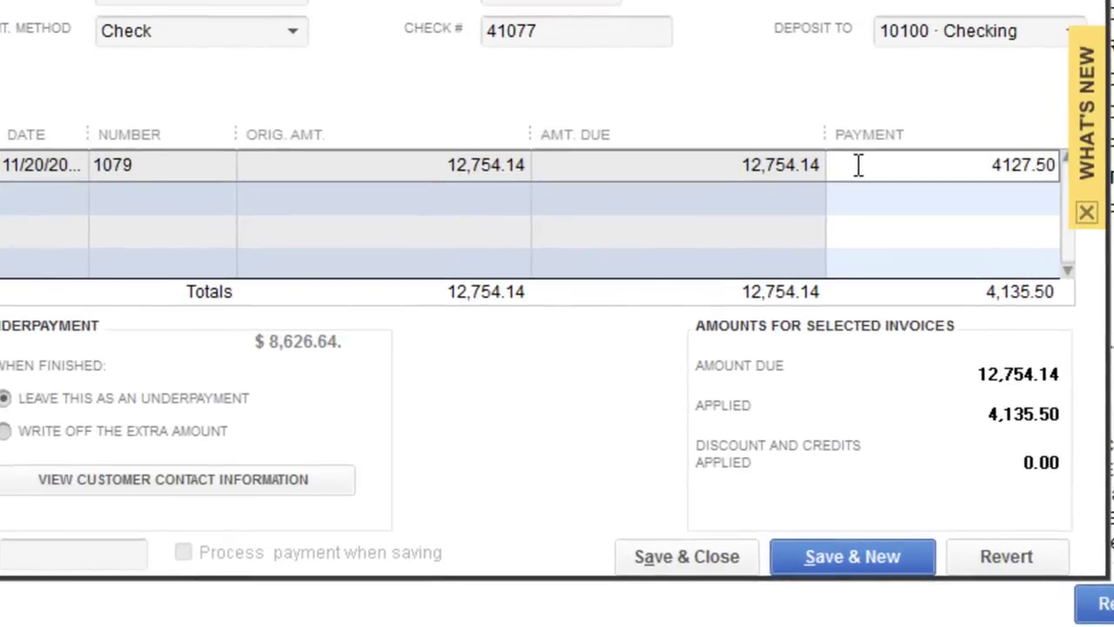
key(Tab)
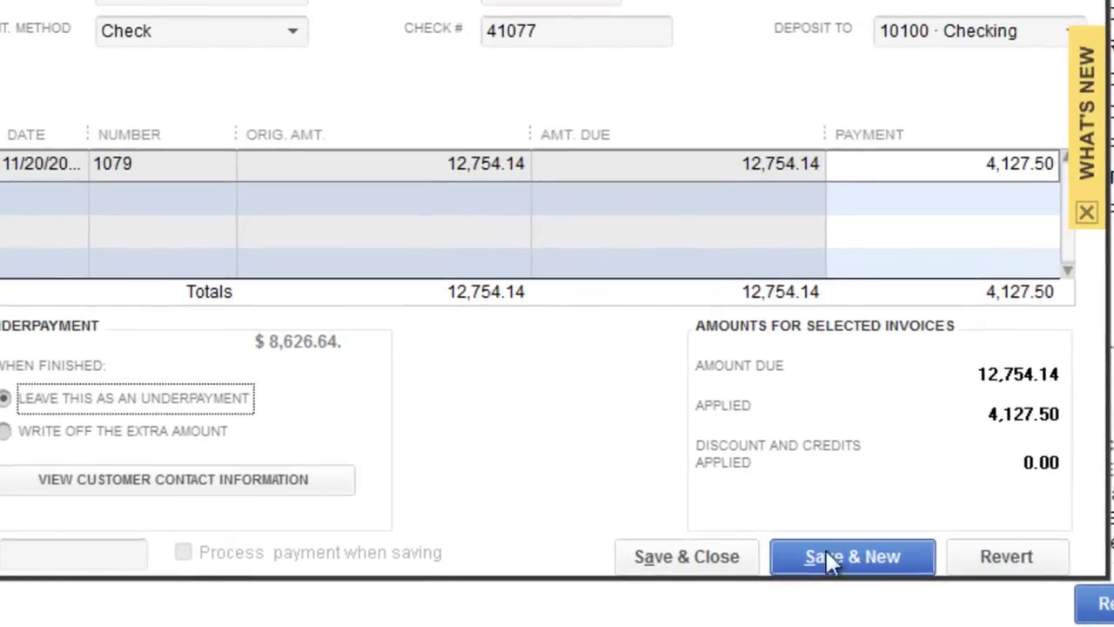
Save and close the corrected customer payment, and unmark the 12/02/2017 deposit of 4,706.01
click(703, 558)
click(607, 17)
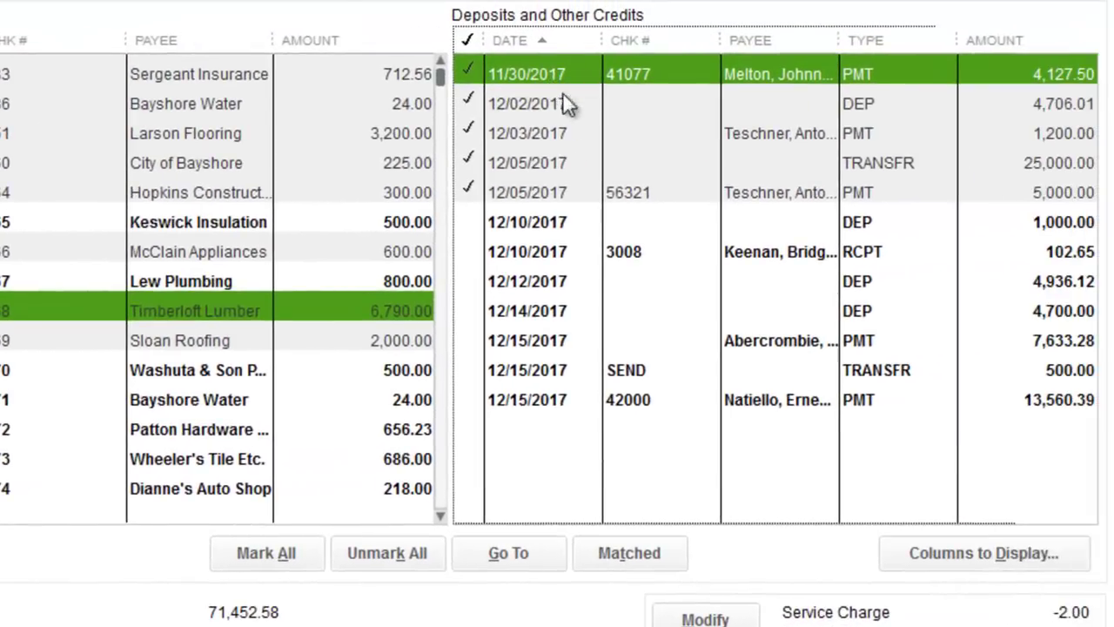
click(627, 97)
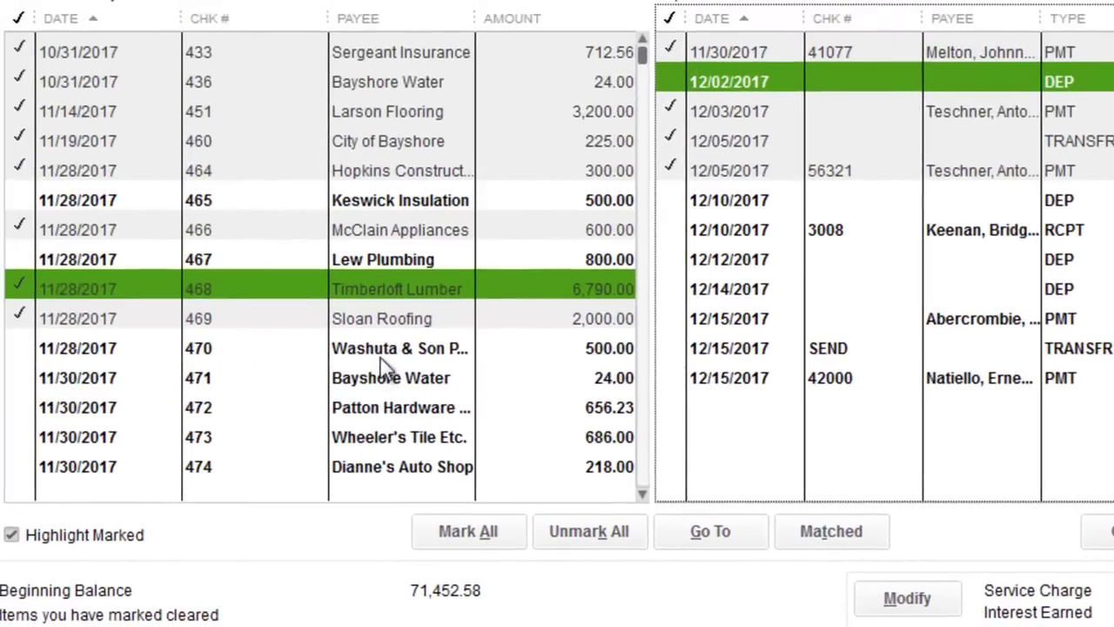
Mark checks 470, 479 through 483, 10070 and 10072 as cleared
click(175, 208)
scroll(383, 357, down, 4)
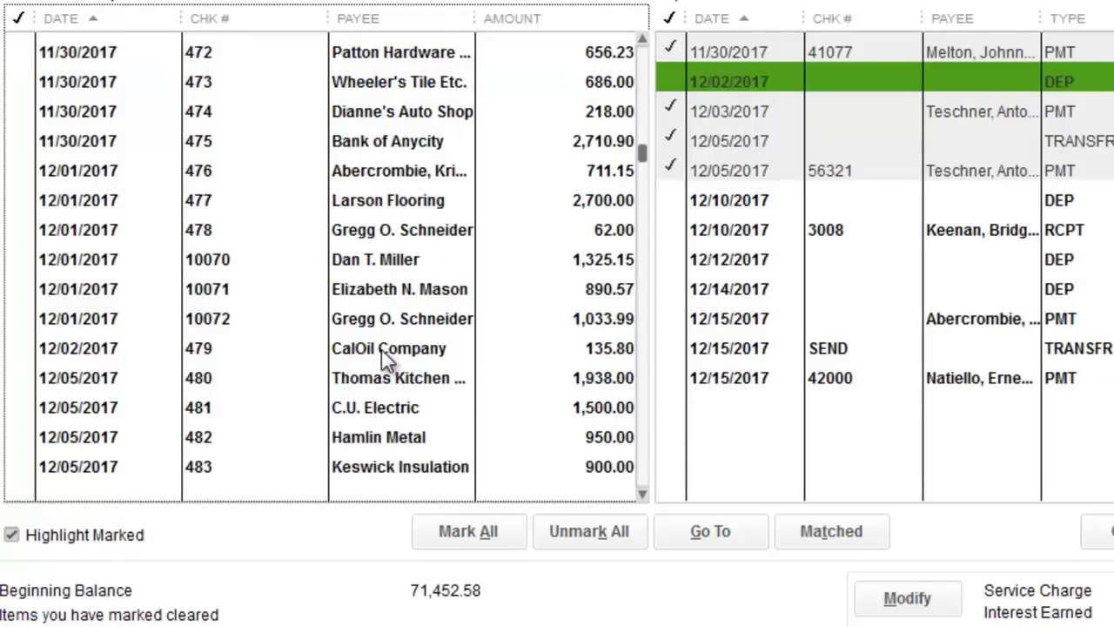
click(379, 350)
click(378, 406)
click(380, 439)
click(379, 461)
click(383, 376)
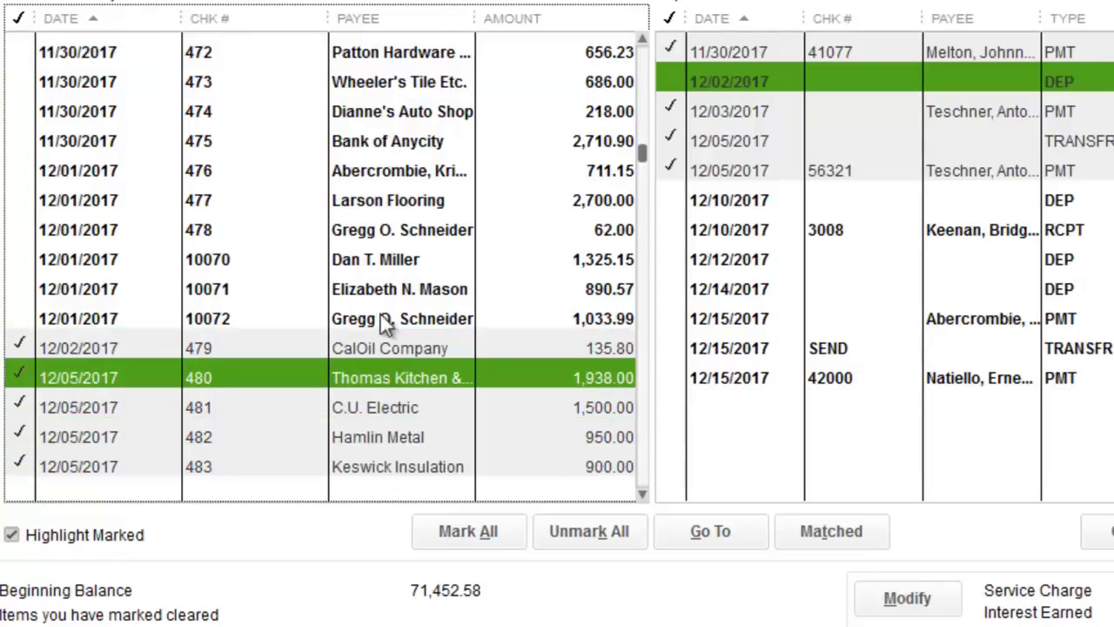
click(382, 318)
click(379, 254)
Mark the 12/15/2017 checks 504, 506, 507, 508 and 513 as cleared
scroll(574, 347, down, 9)
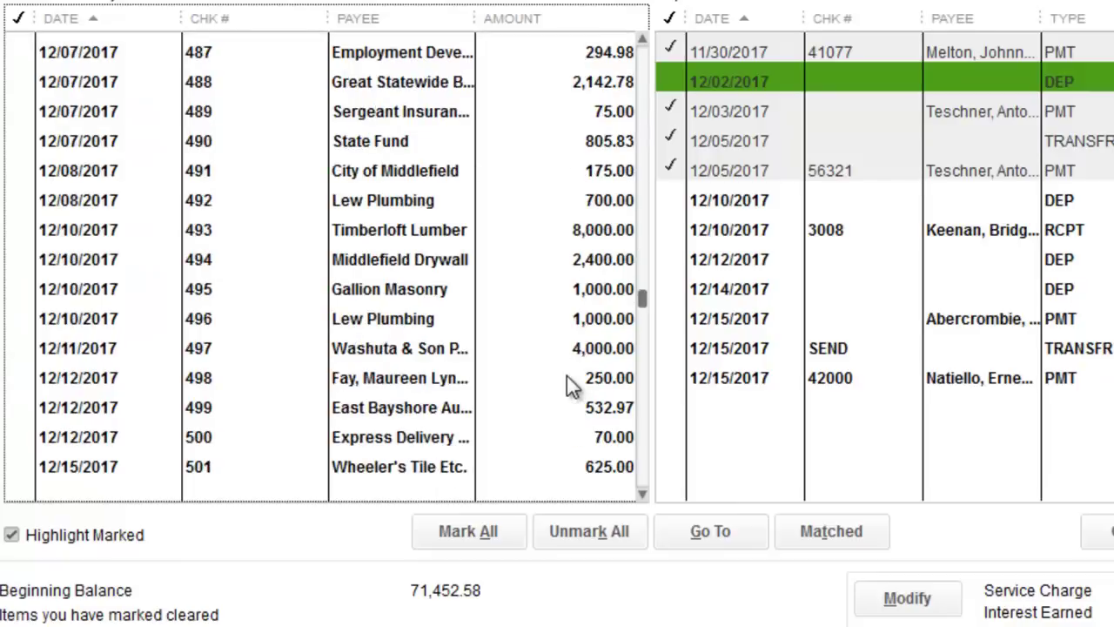
click(403, 288)
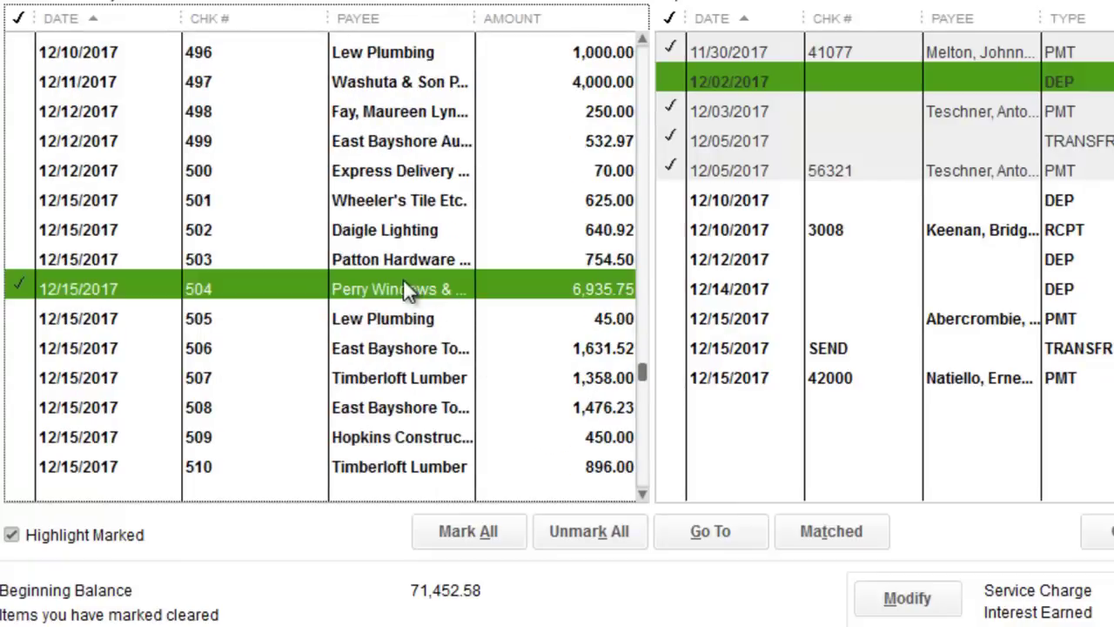
click(409, 348)
click(404, 378)
click(402, 409)
scroll(403, 409, down, 2)
click(403, 409)
Mark check 515 and paychecks 10073, 10076, 10077 and 10079 as cleared
scroll(403, 409, down, 1)
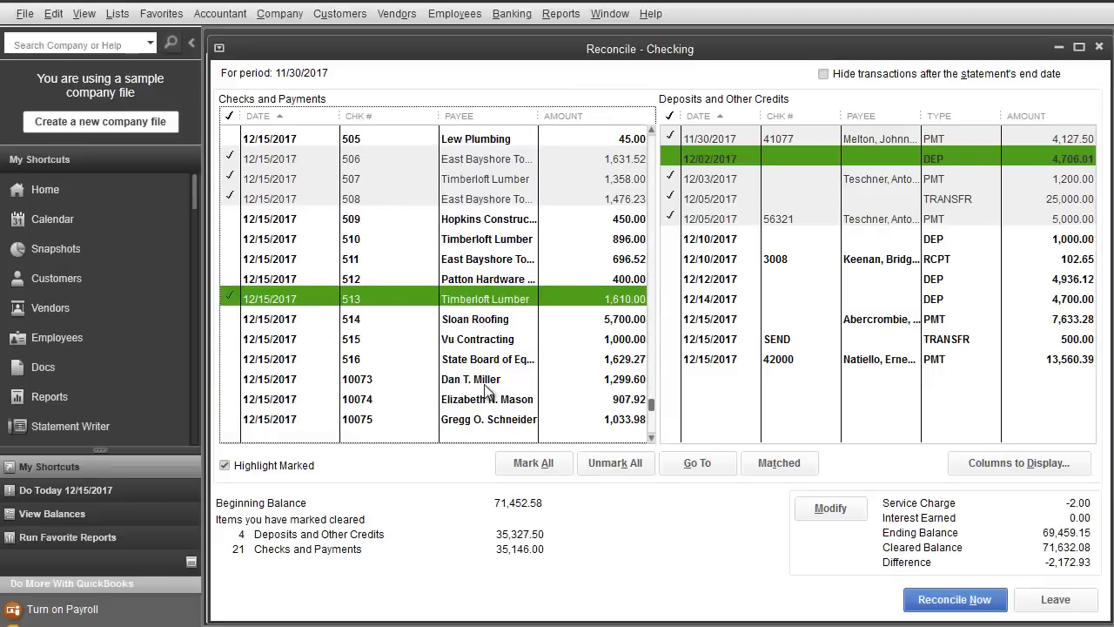
click(403, 409)
scroll(403, 409, down, 1)
click(400, 414)
scroll(487, 392, down, 1)
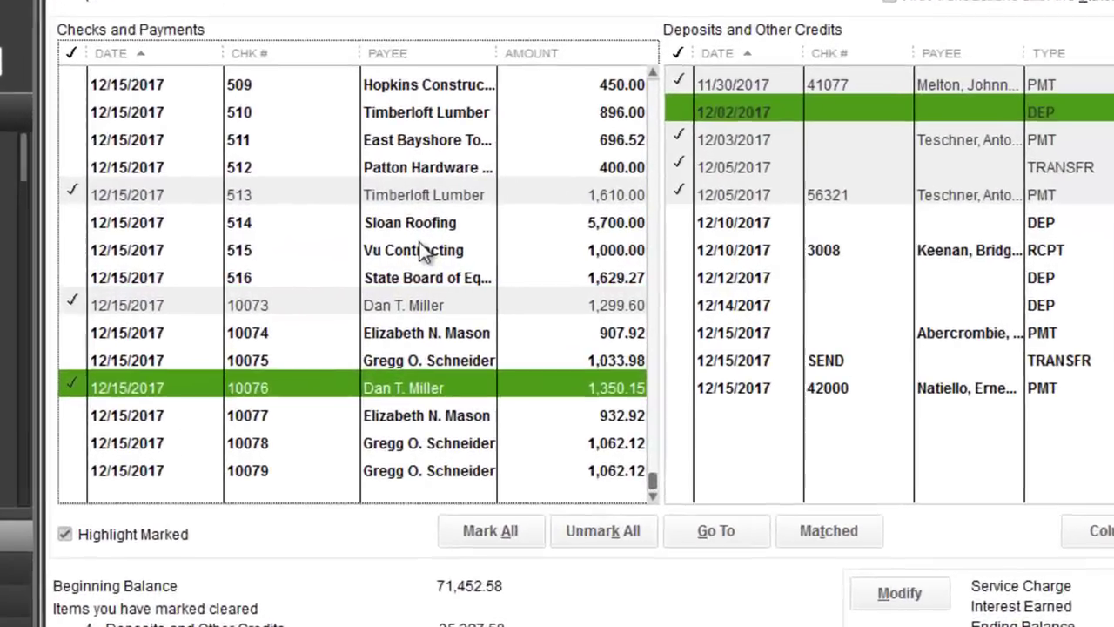
click(481, 257)
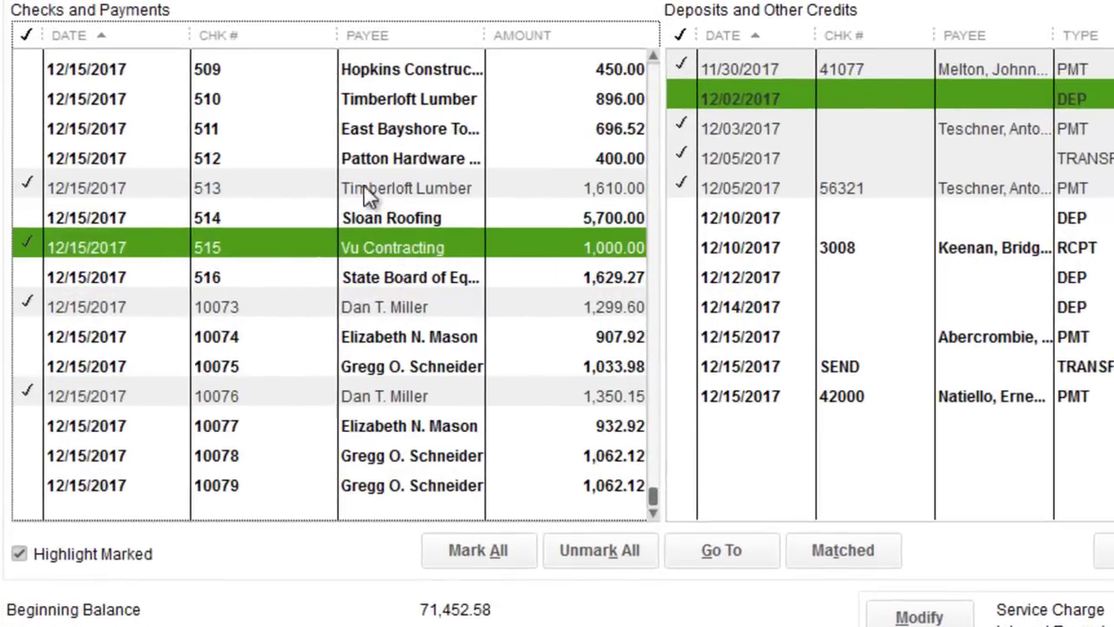
click(397, 477)
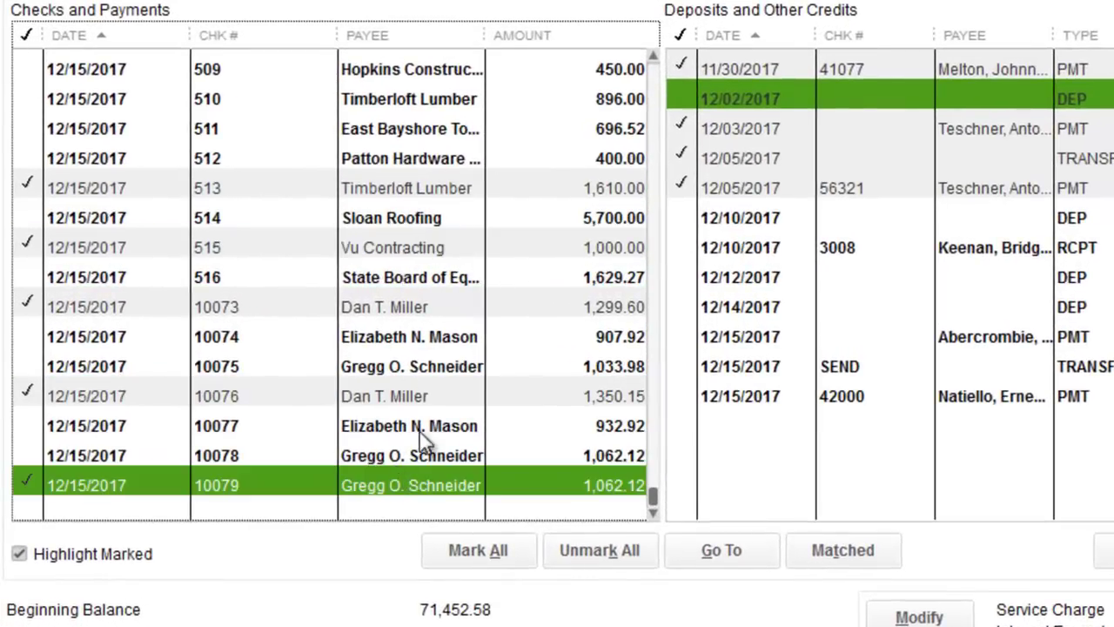
click(413, 428)
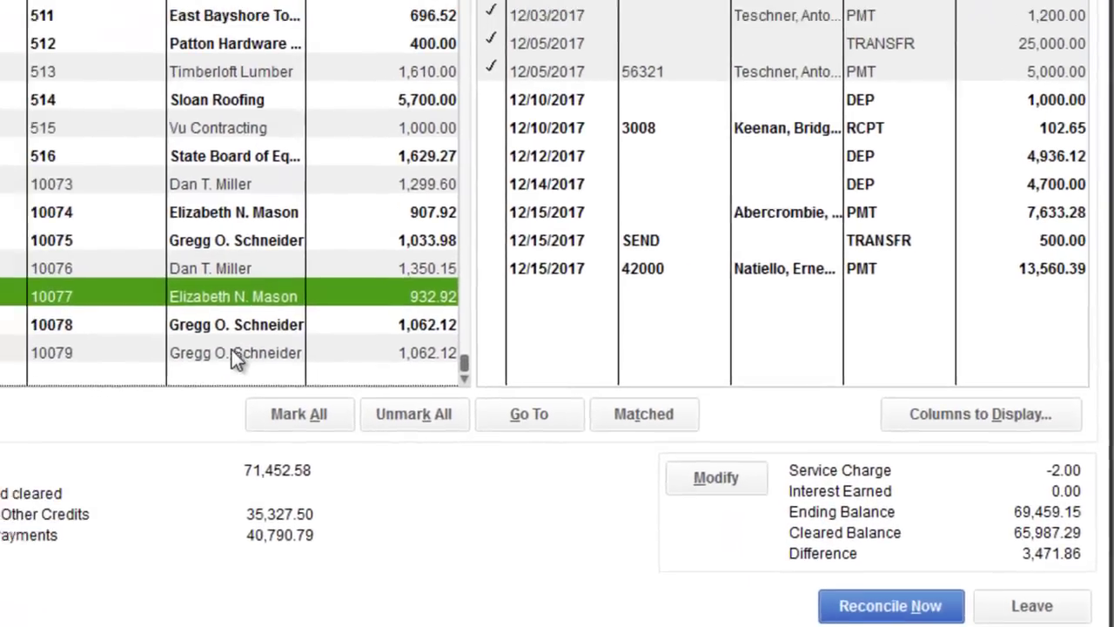
Unmark paychecks 10079, 10076, 10077 and 10073
click(217, 332)
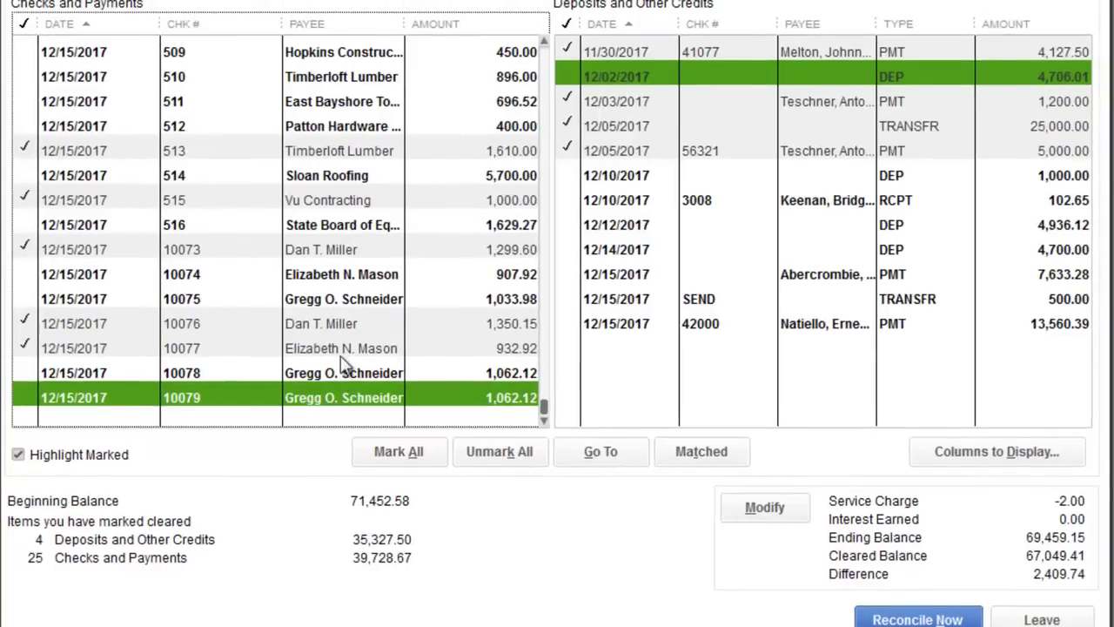
click(345, 327)
click(343, 342)
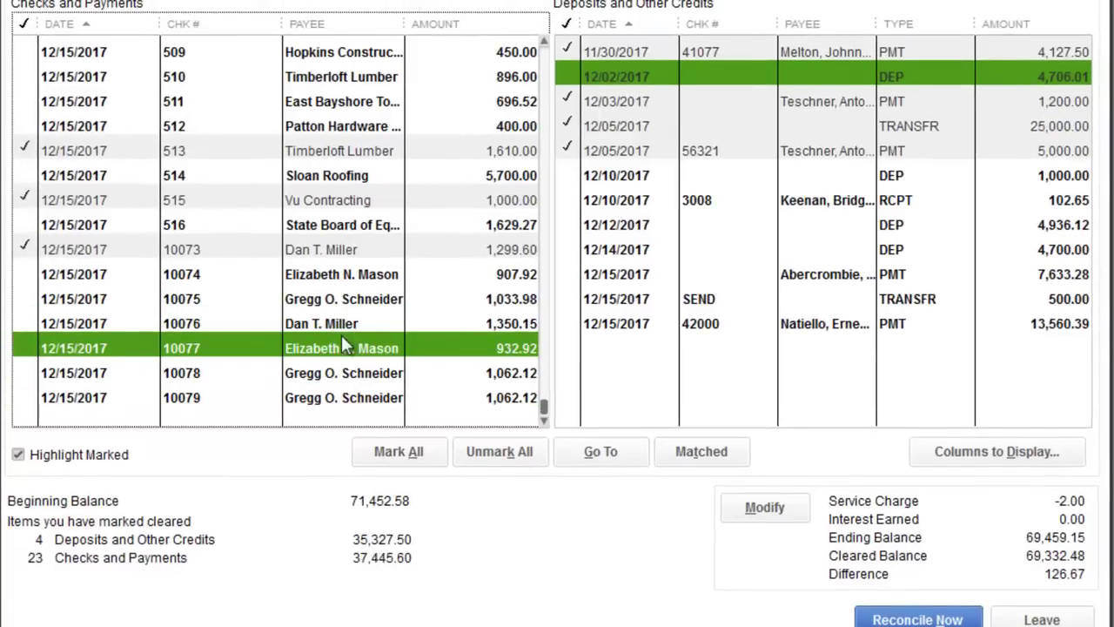
click(342, 250)
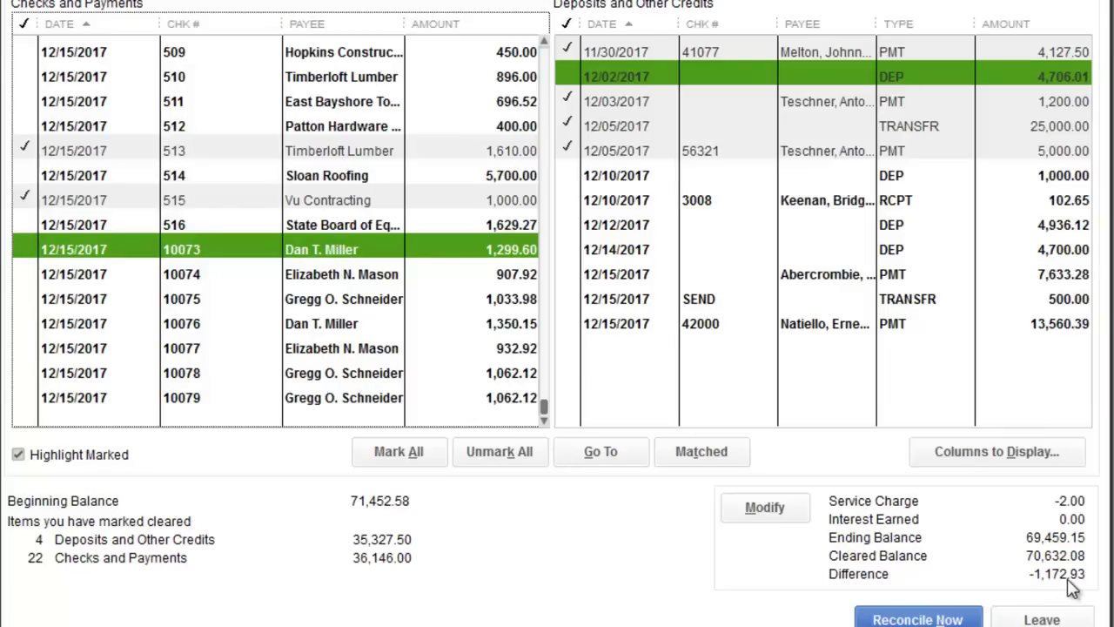
Open paycheck 10074, try to set its amount to 1,172.93, and close the check
click(299, 274)
click(298, 275)
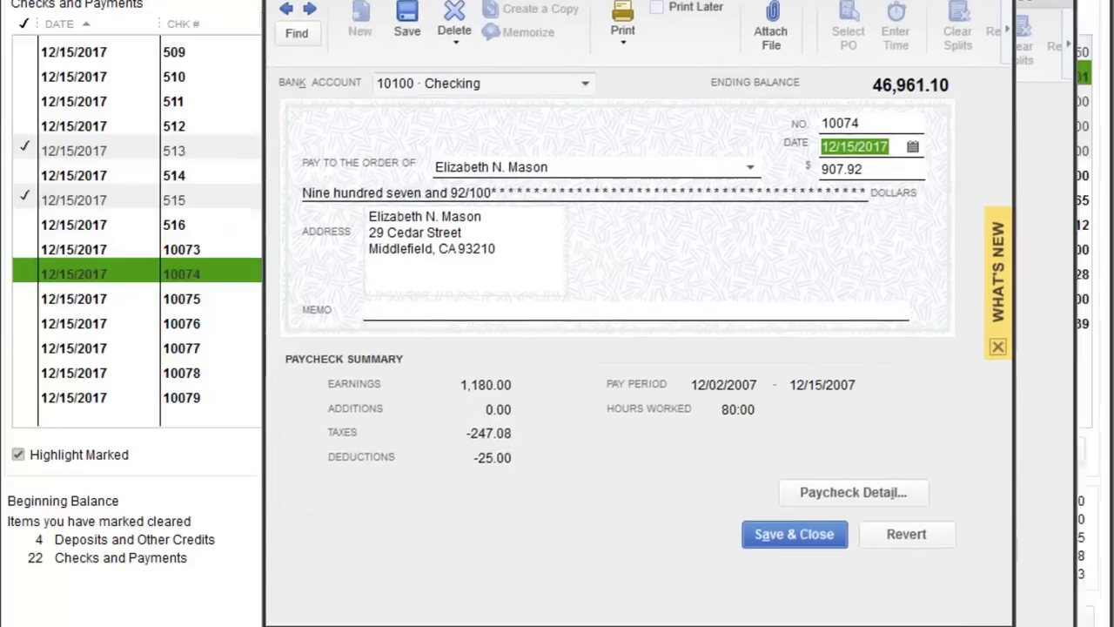
key(Tab)
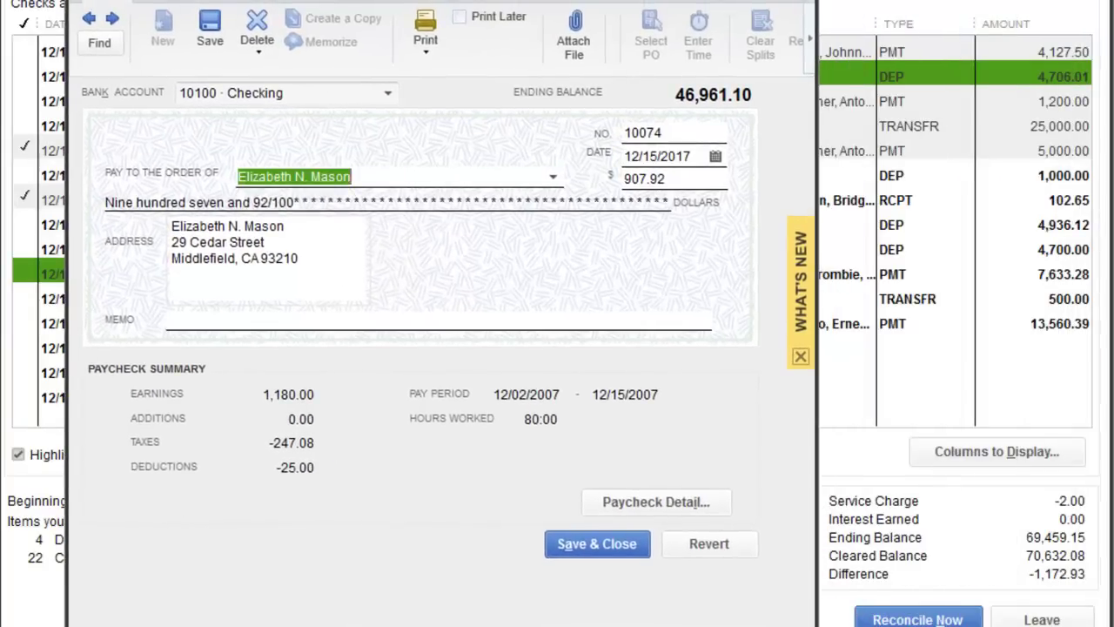
key(Tab)
text(117)
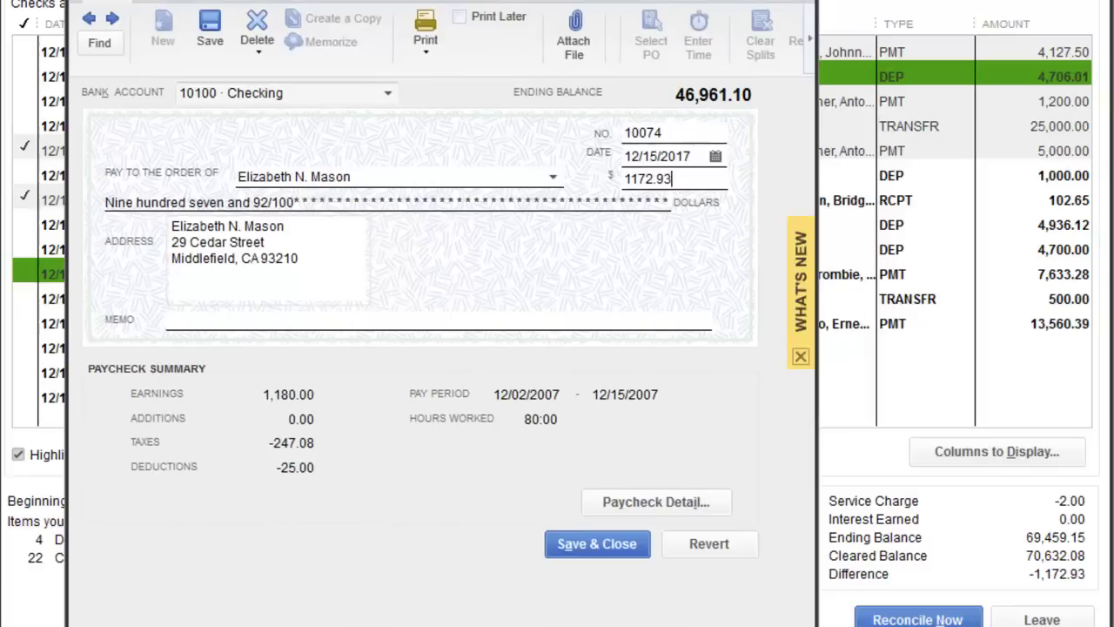
text(2.93)
key(Tab)
click(597, 185)
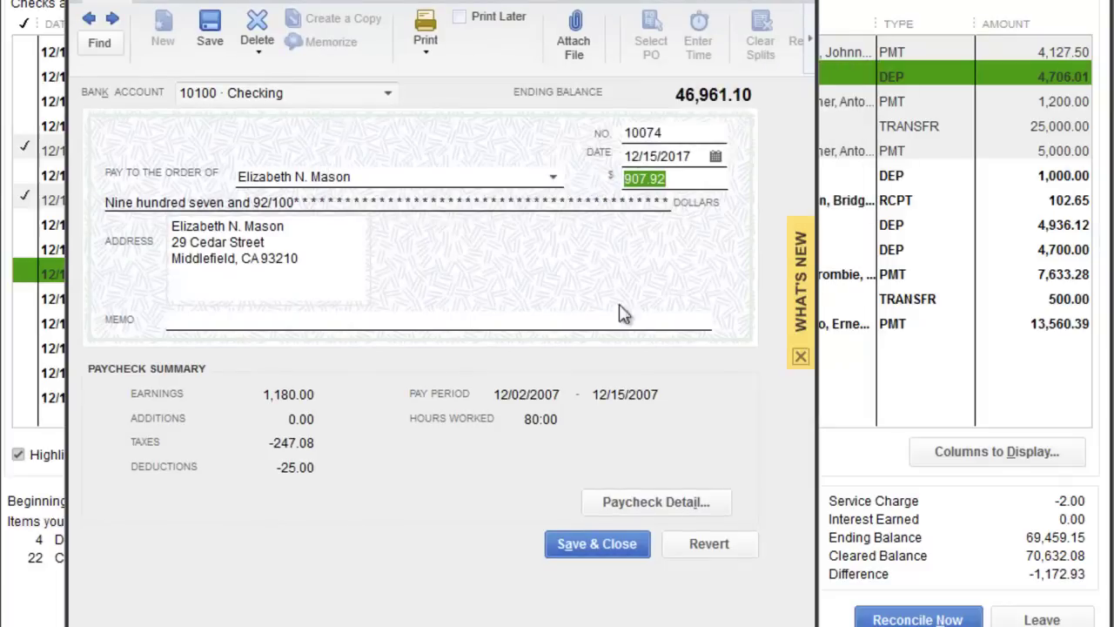
click(575, 544)
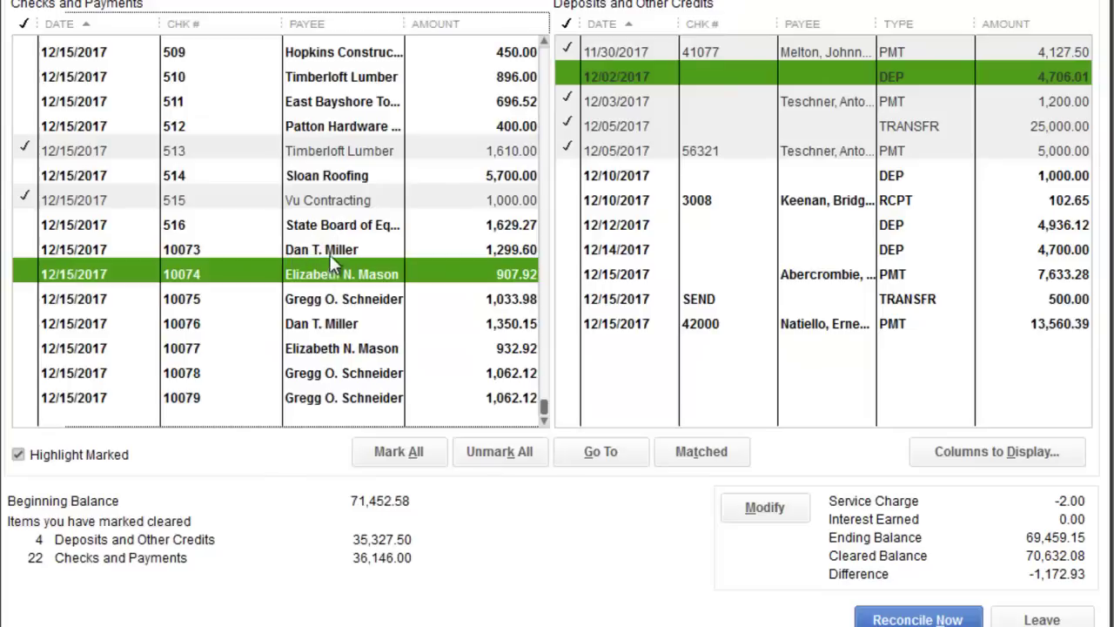
scroll(313, 255, up, 15)
scroll(300, 200, up, 3)
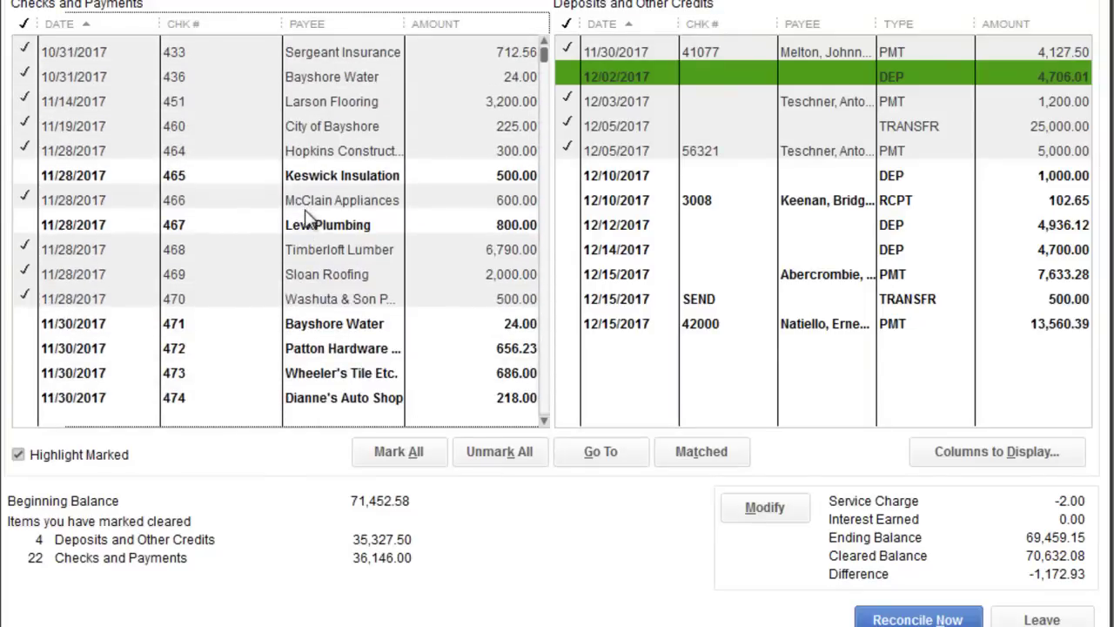
scroll(309, 222, down, 8)
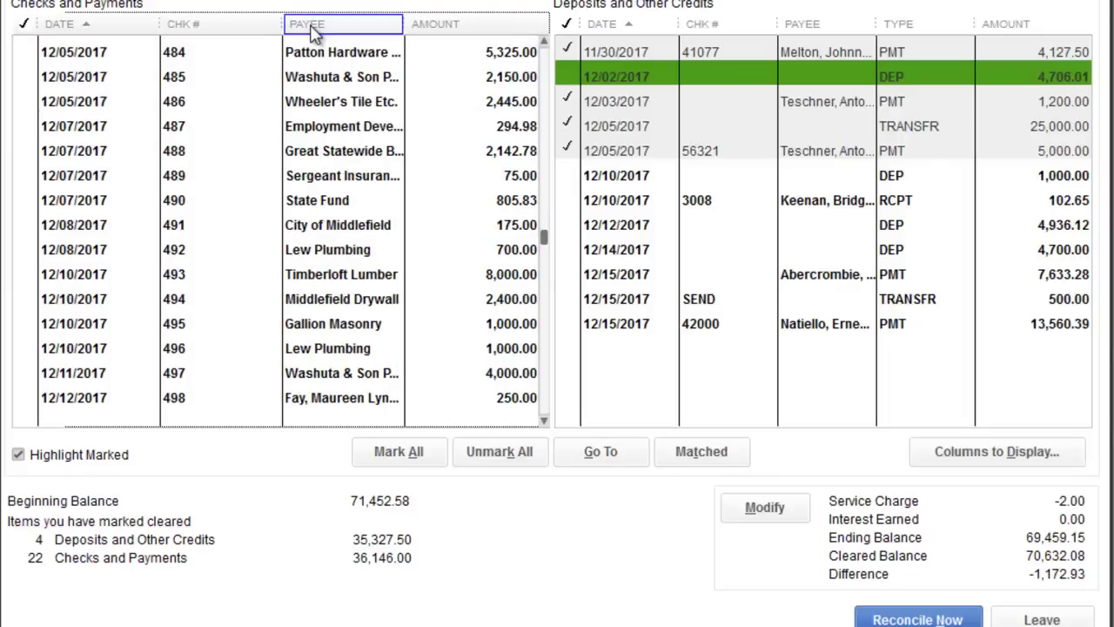
Start a new check from 10100 · Checking, enter the payee's name and set the amount to 1,172.93
click(374, 0)
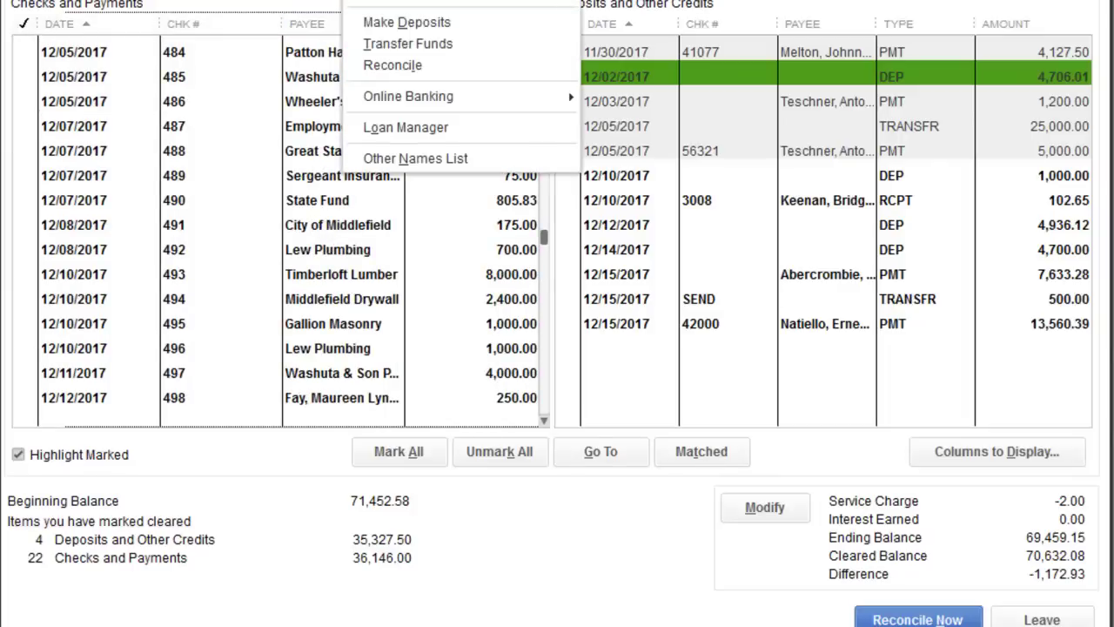
click(383, 0)
drag(365, 0, 323, 0)
key(Tab)
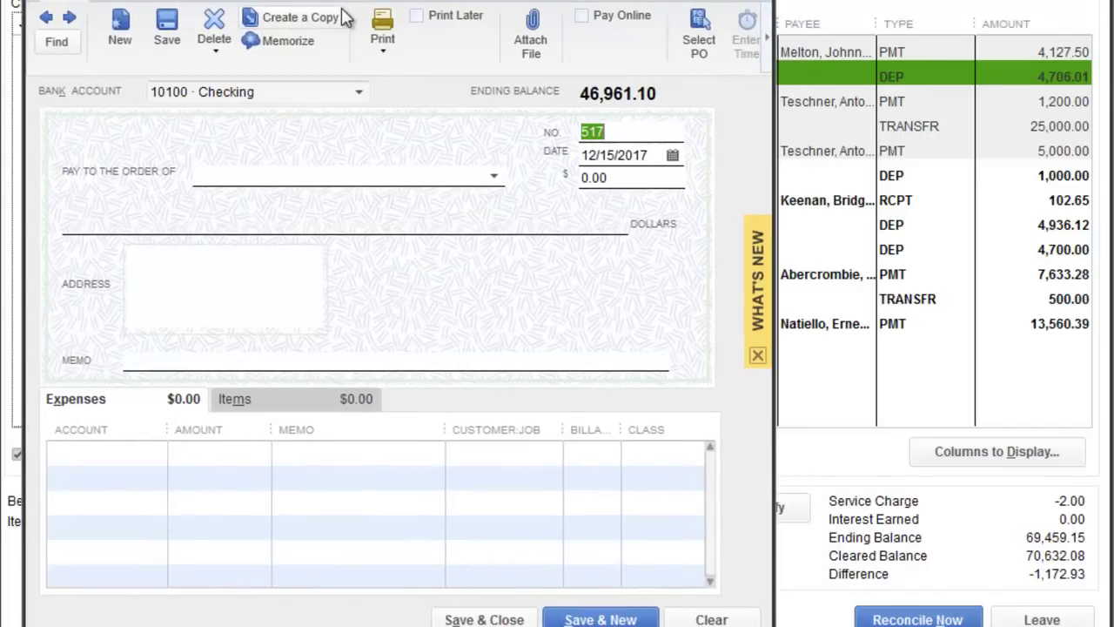
key(Tab)
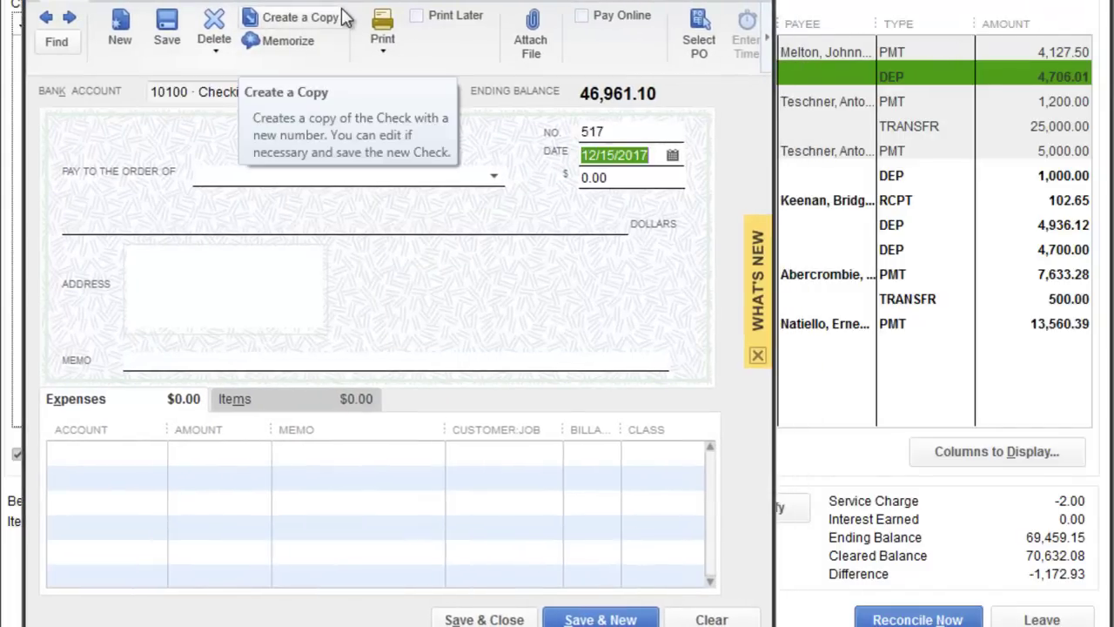
key(Tab)
text(Va)
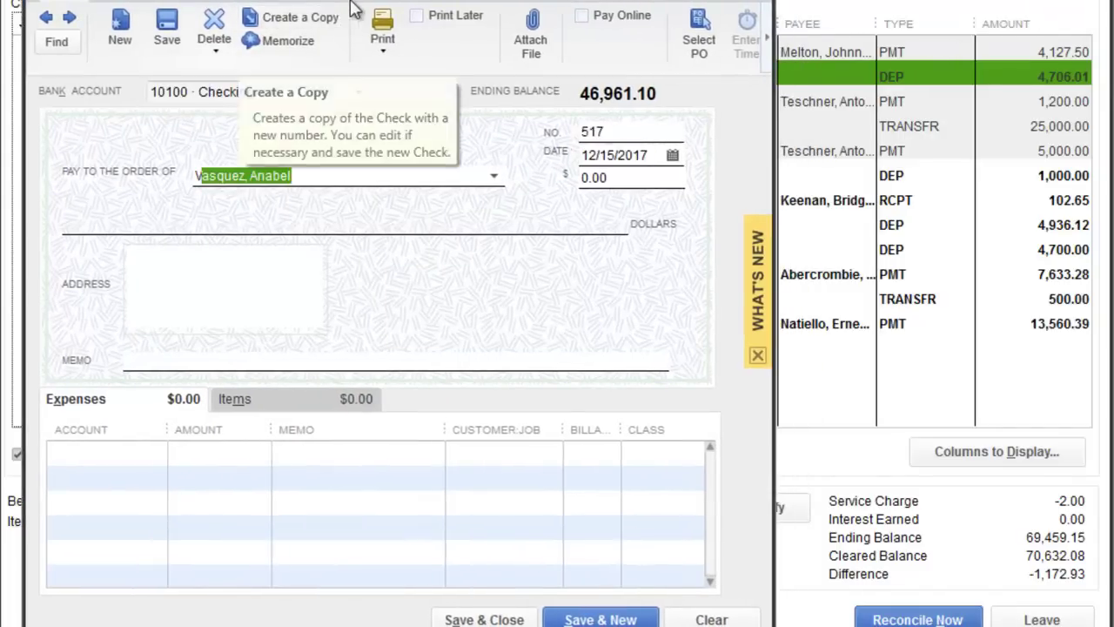
key(Tab)
text(117)
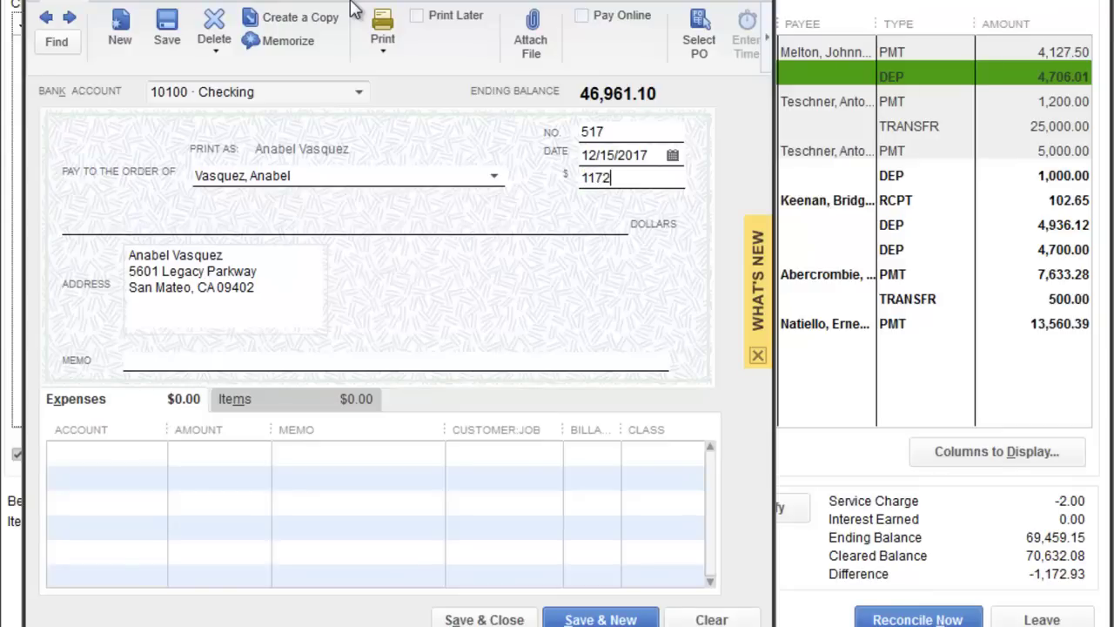
key(Tab)
Assign the new check's expense to payroll account 62700, and save and close the check
click(122, 451)
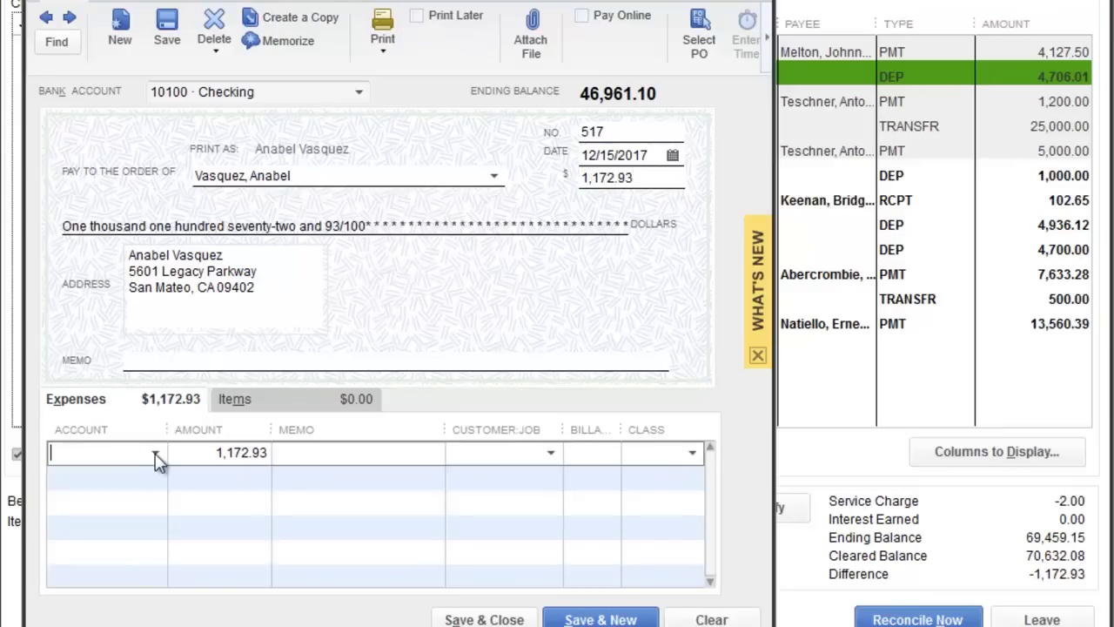
click(156, 453)
click(174, 373)
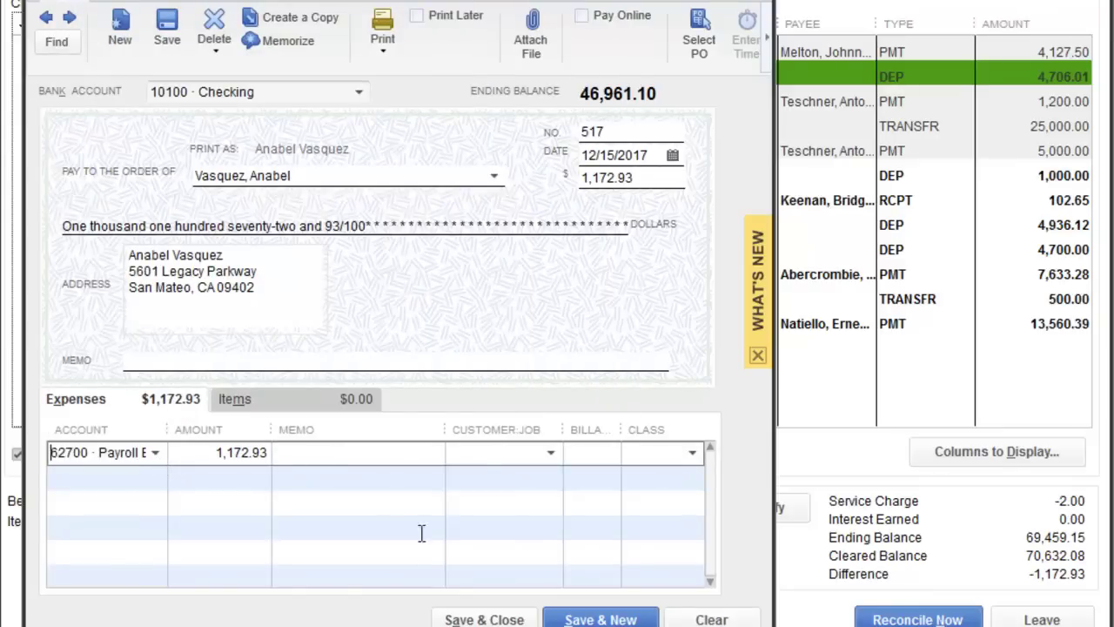
click(491, 619)
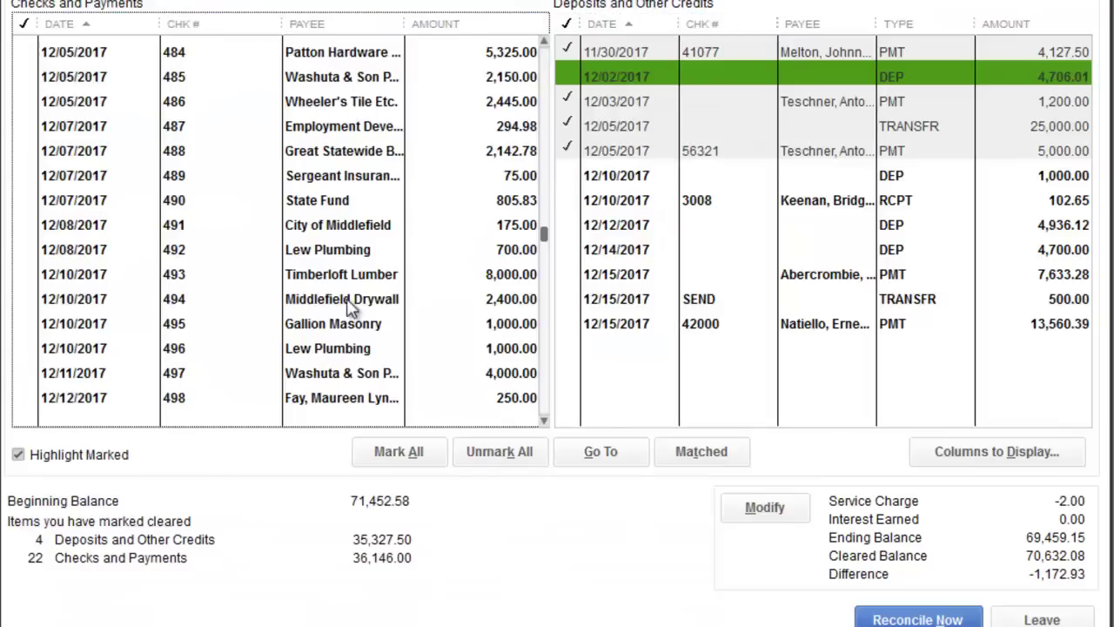
Mark the new check 517 for 1,172.93 as cleared in the reconciliation
drag(544, 234, 537, 449)
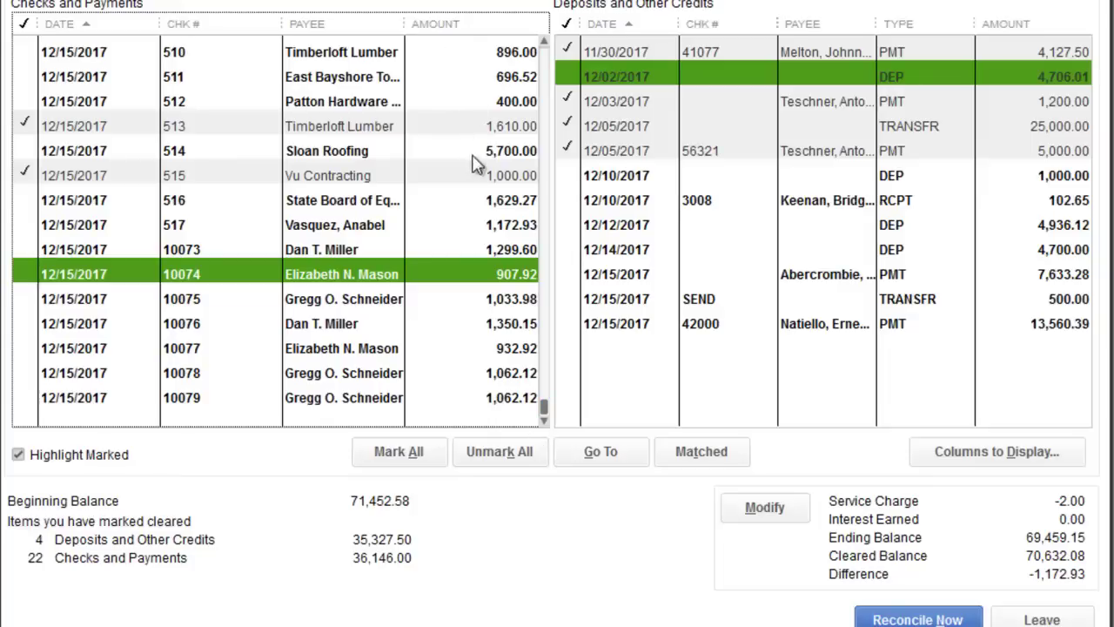
click(405, 228)
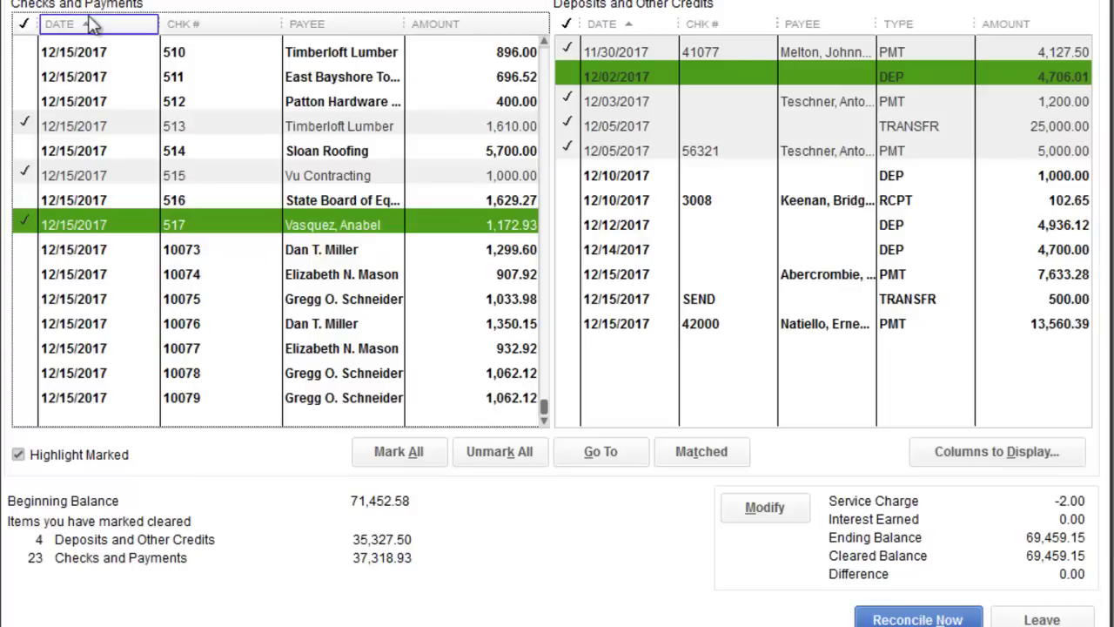
Review the checks and payments list sorted by check number, by amount and by payee
click(213, 28)
scroll(224, 162, up, 13)
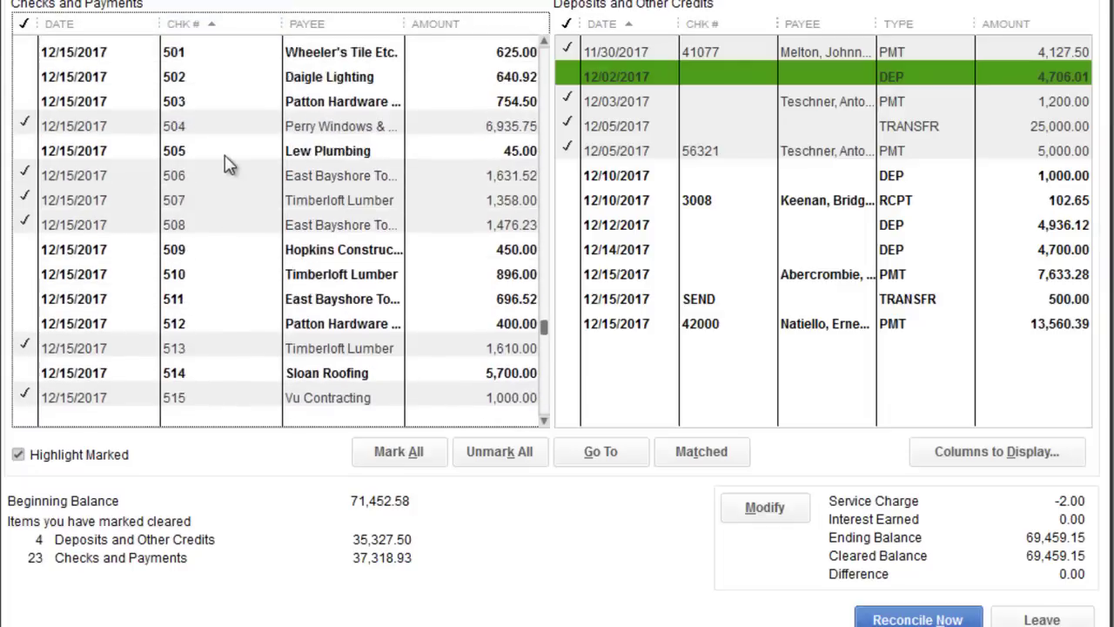
scroll(225, 174, up, 6)
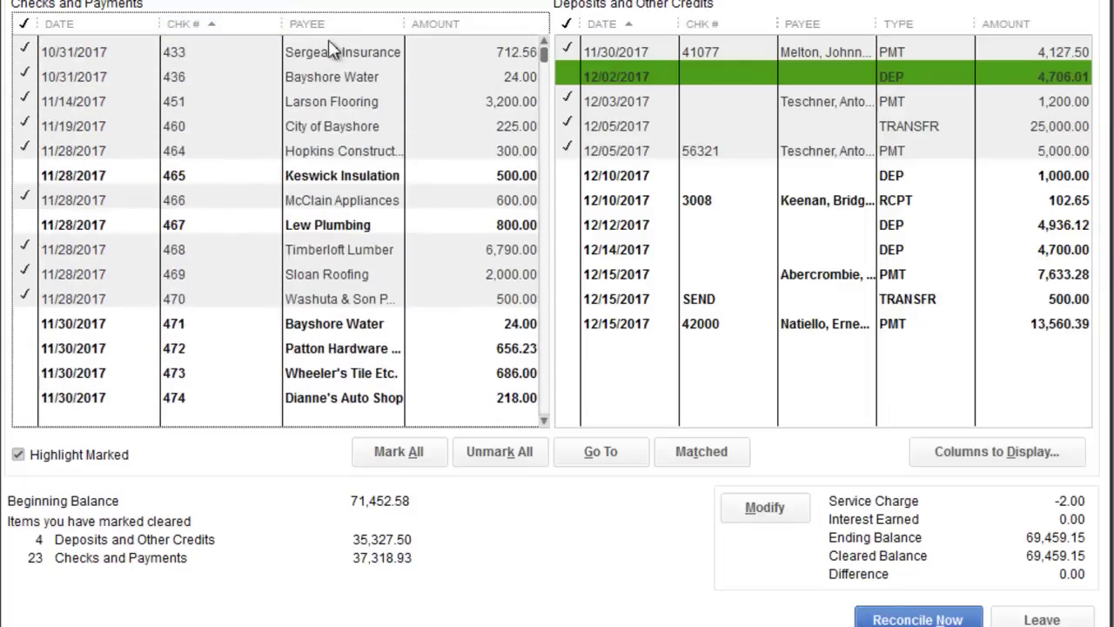
click(440, 23)
scroll(379, 214, down, 15)
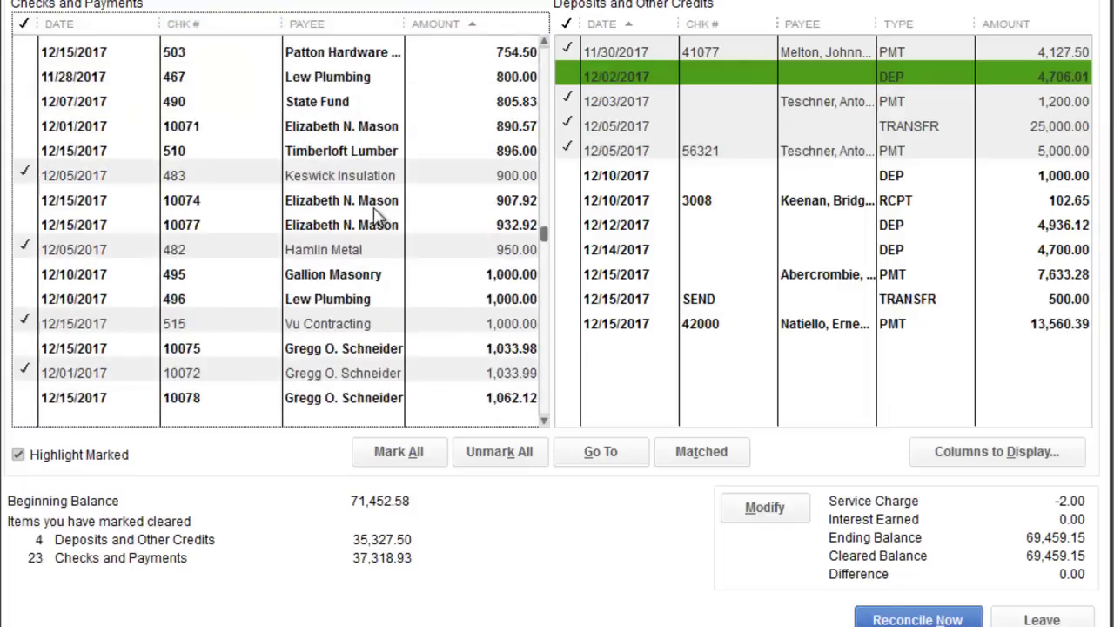
click(339, 27)
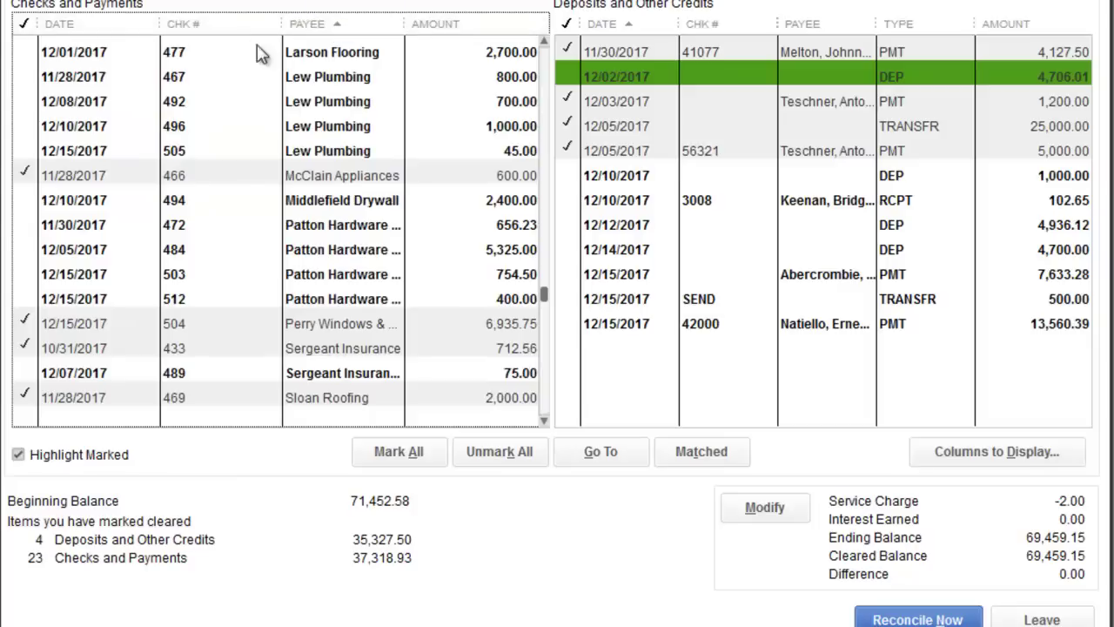
Sort the checks and payments by check number and by date, and complete the 10100 · Checking reconciliation
click(204, 26)
click(109, 32)
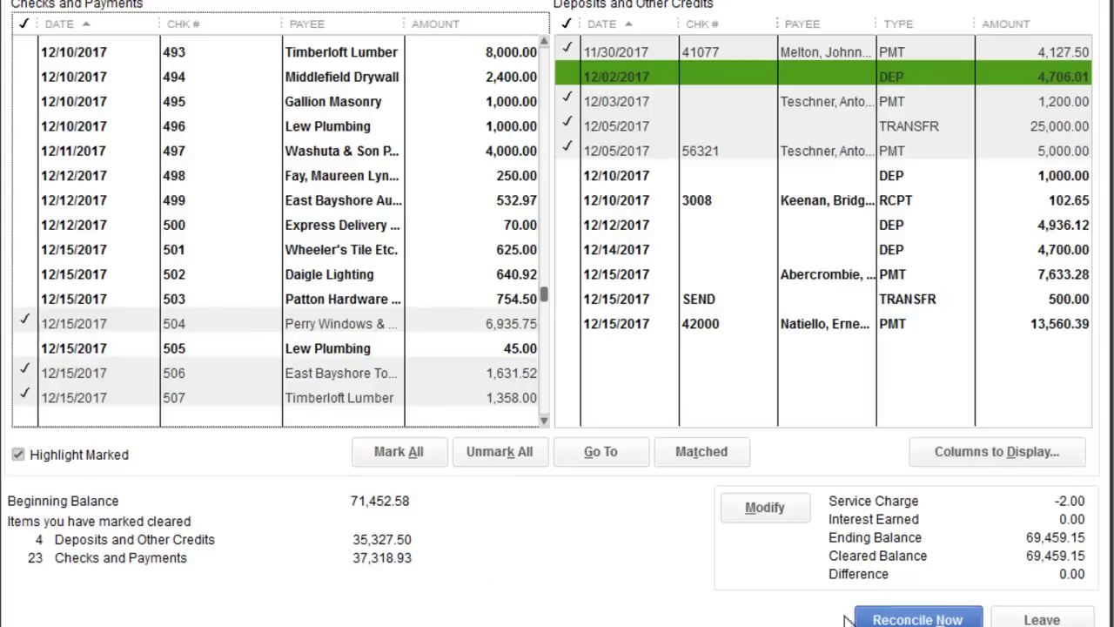
click(905, 619)
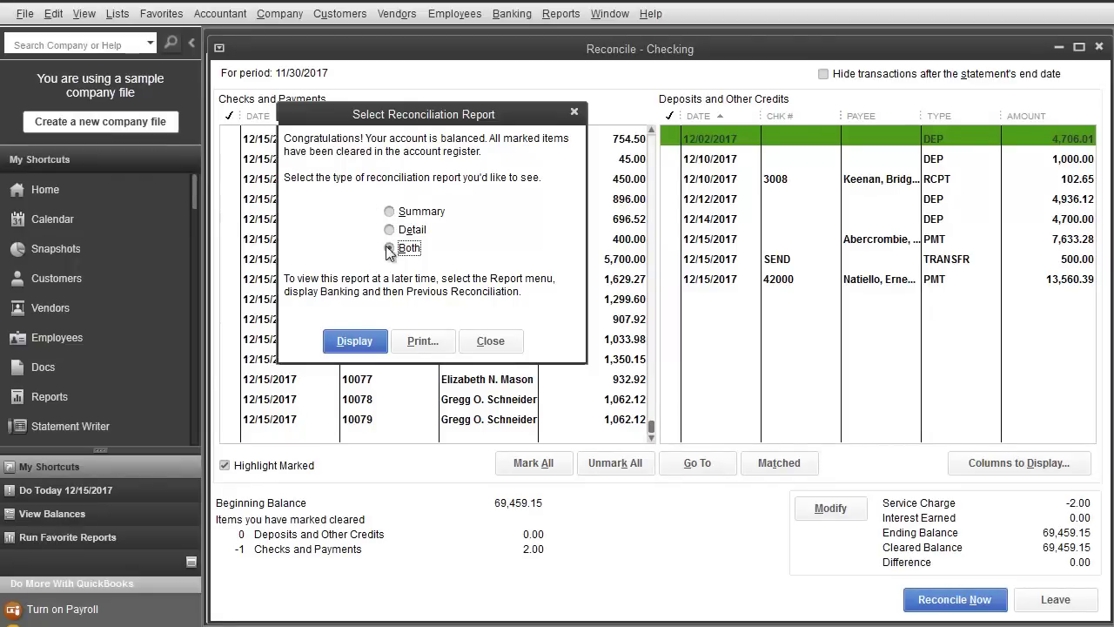
Display both the summary and detail reconciliation reports, review the detail report through its uncleared and new transactions, and close both
click(353, 341)
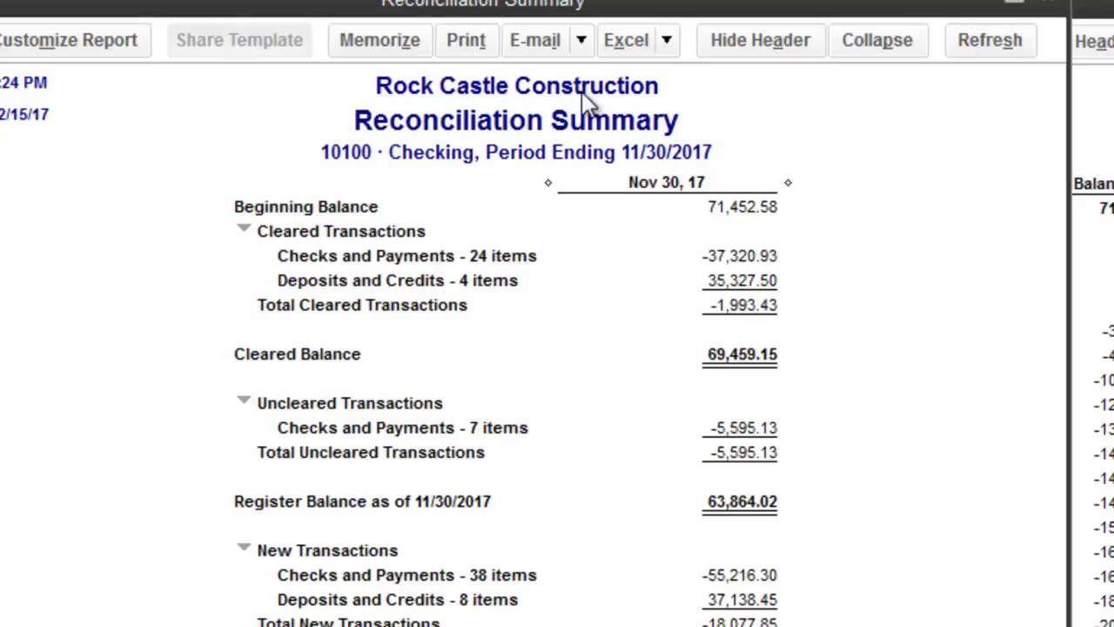
click(1050, 4)
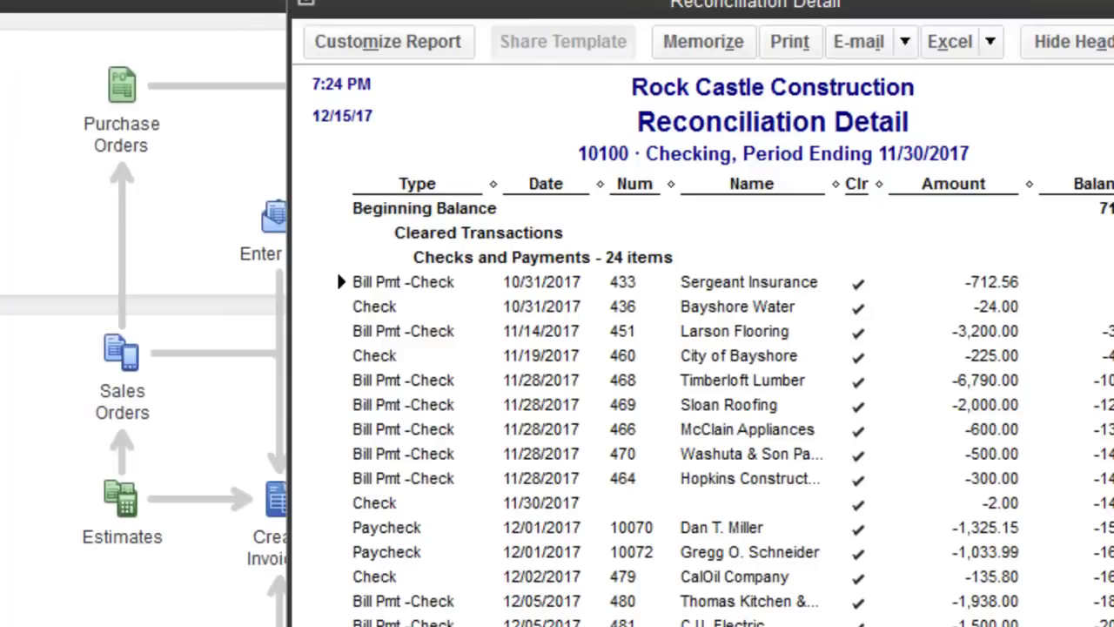
drag(494, 11, 257, 2)
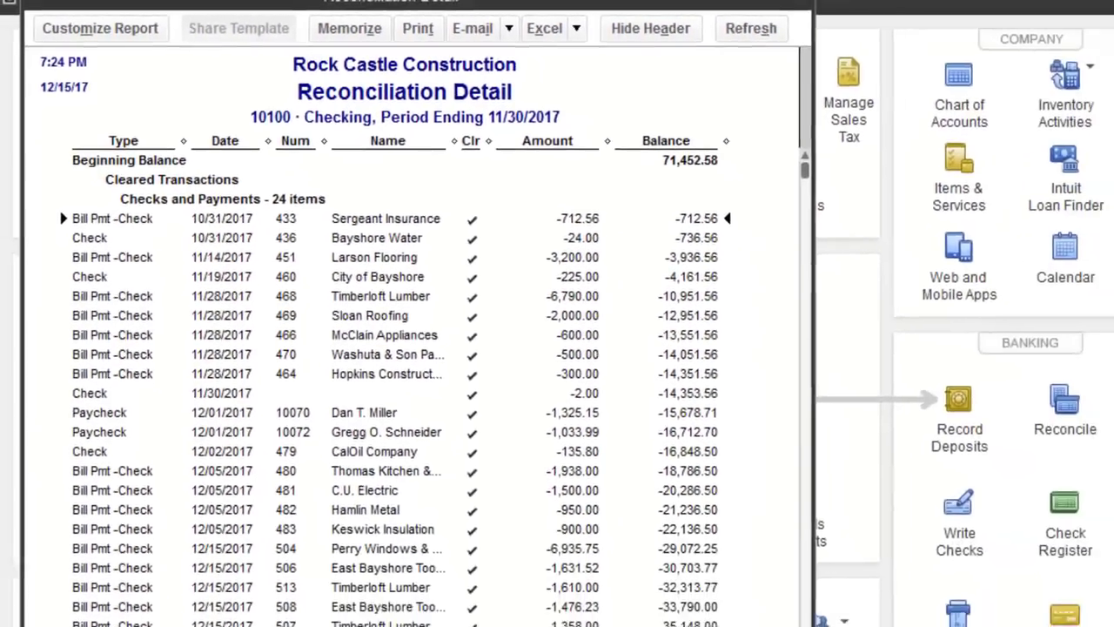
scroll(392, 383, down, 1)
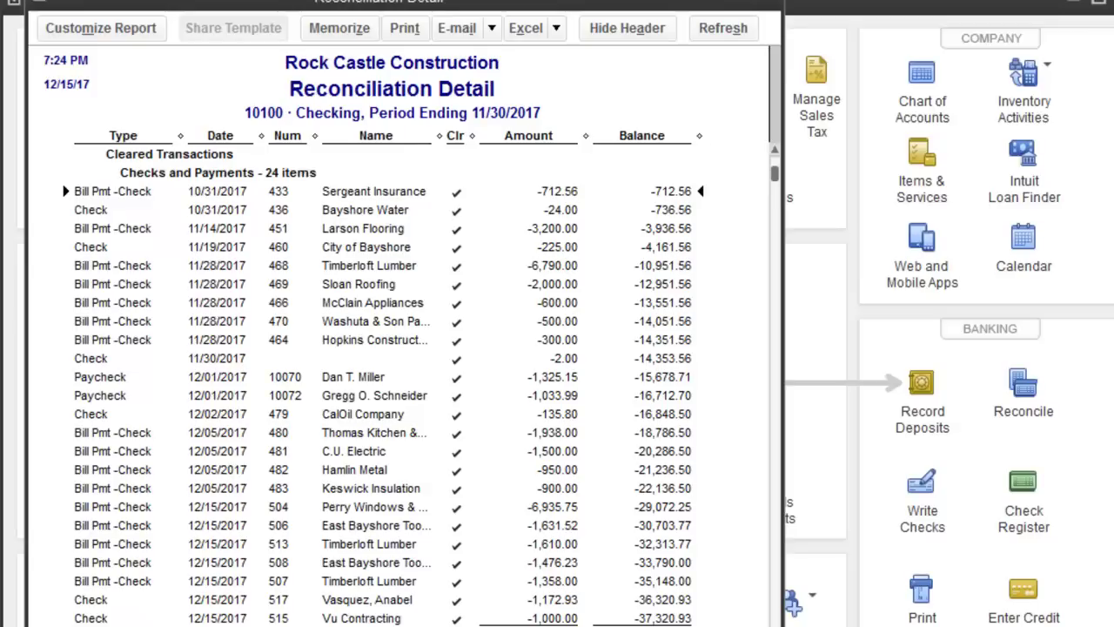
drag(780, 453, 892, 453)
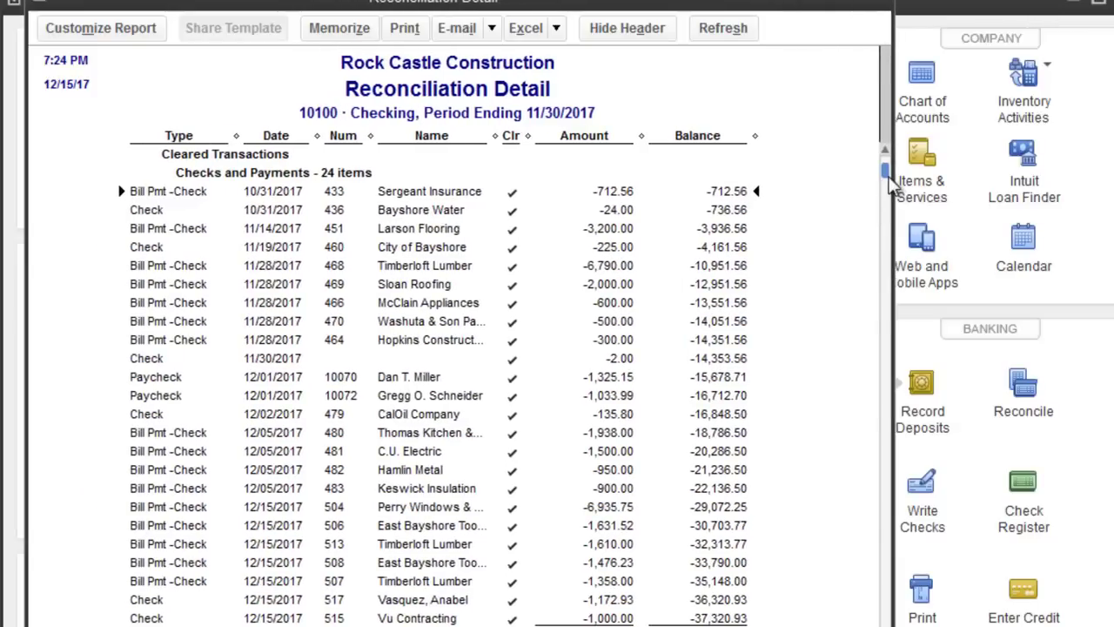
drag(890, 187, 855, 614)
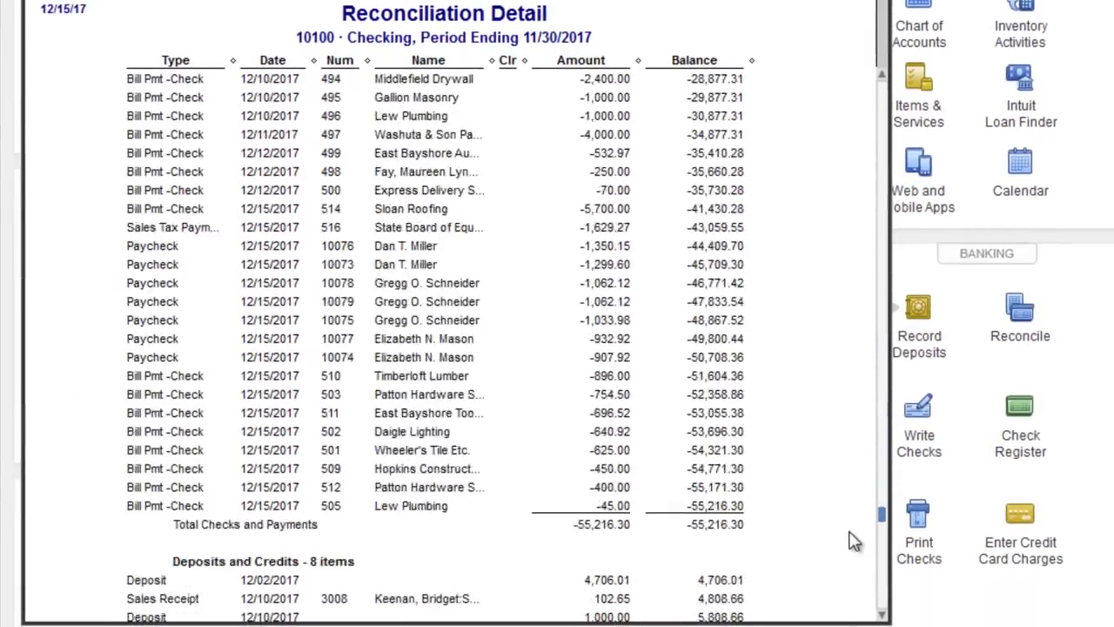
drag(853, 540, 871, 112)
key(Escape)
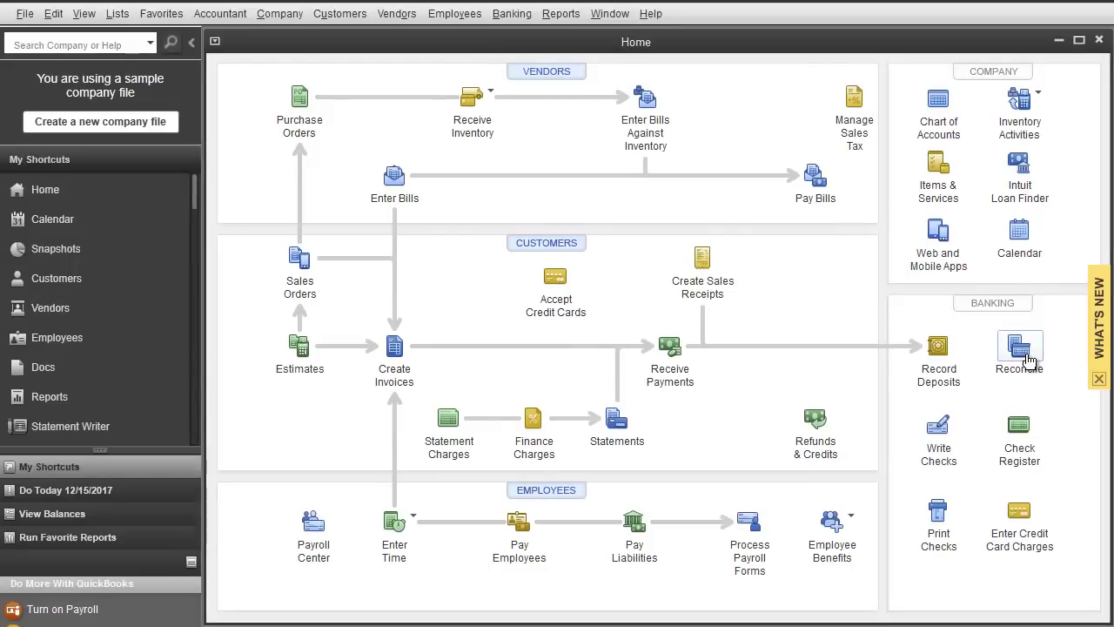
Begin a new reconciliation for 10100 · Checking, examine the discrepancy report for all dates under Locate Discrepancies, and close the report
click(1020, 348)
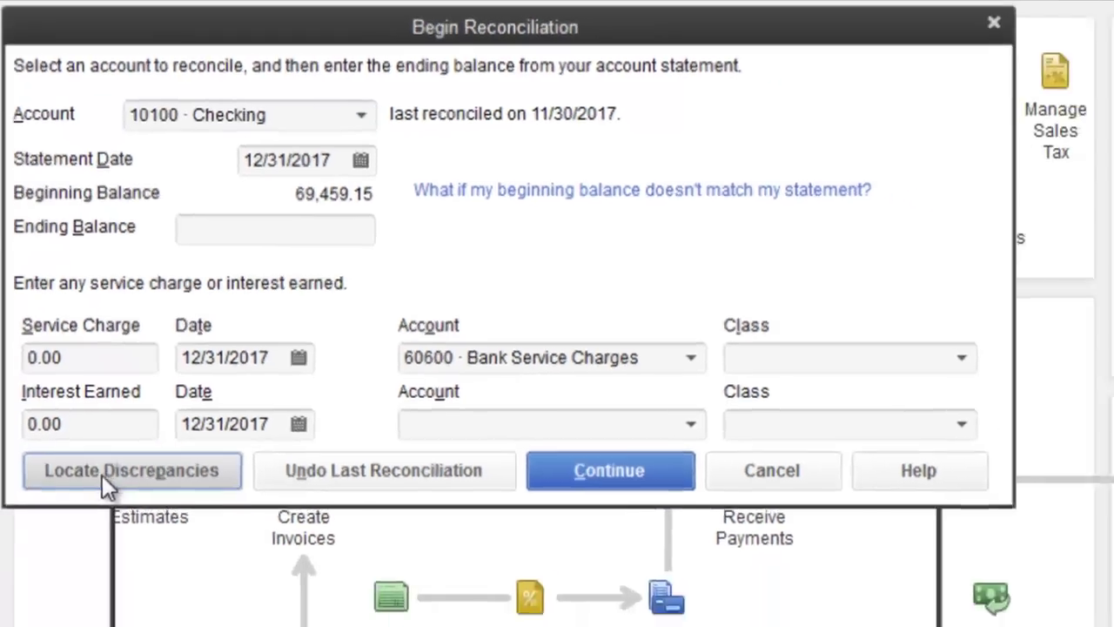
click(113, 535)
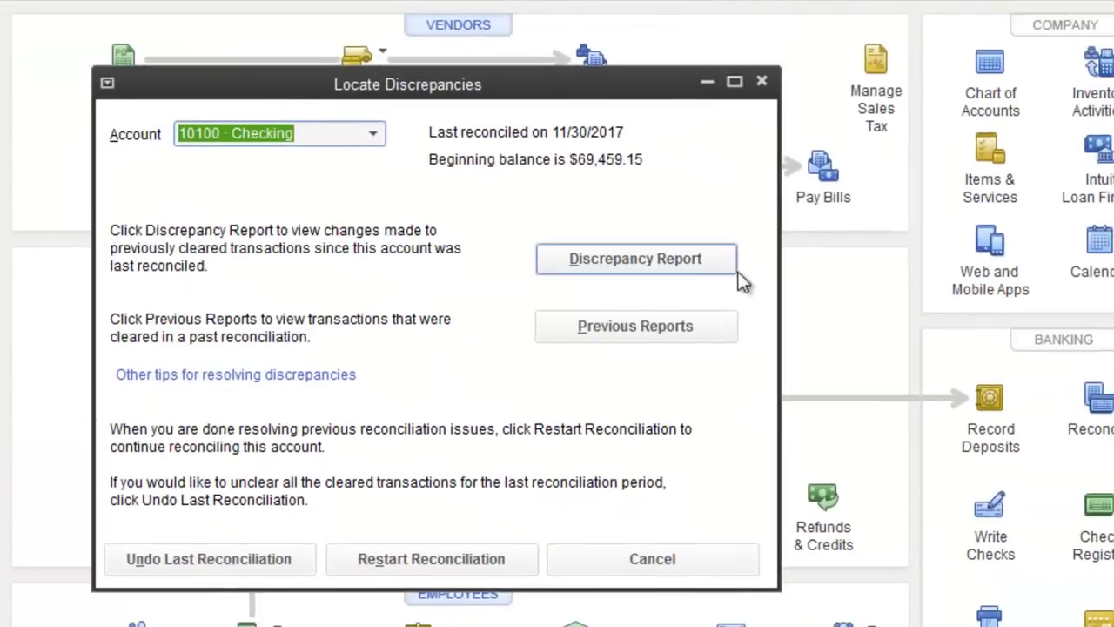
click(635, 265)
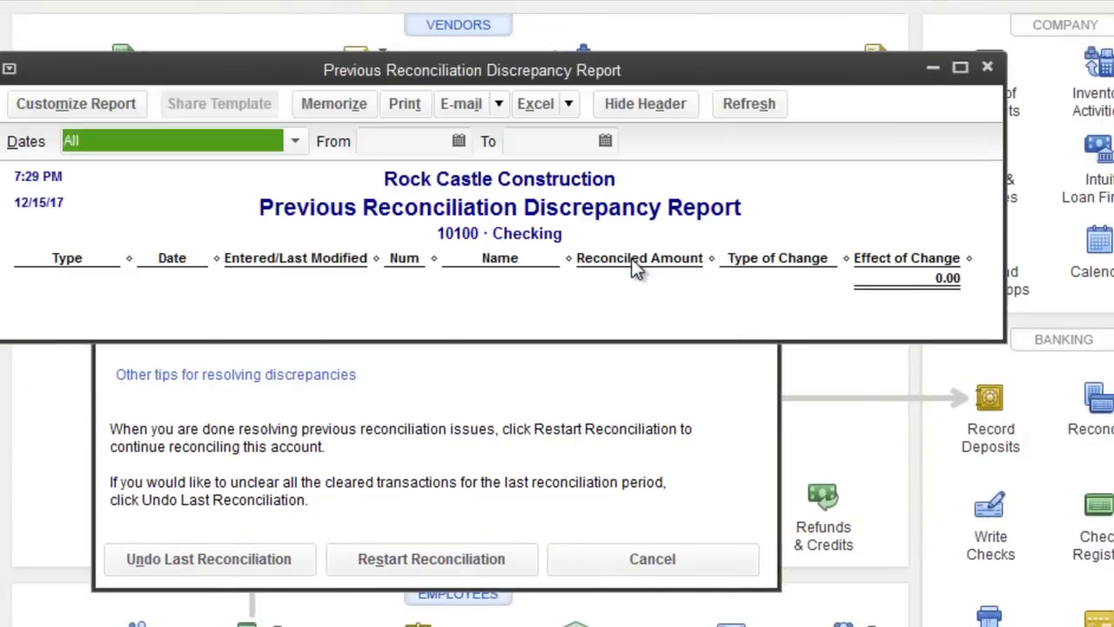
drag(997, 348, 1021, 590)
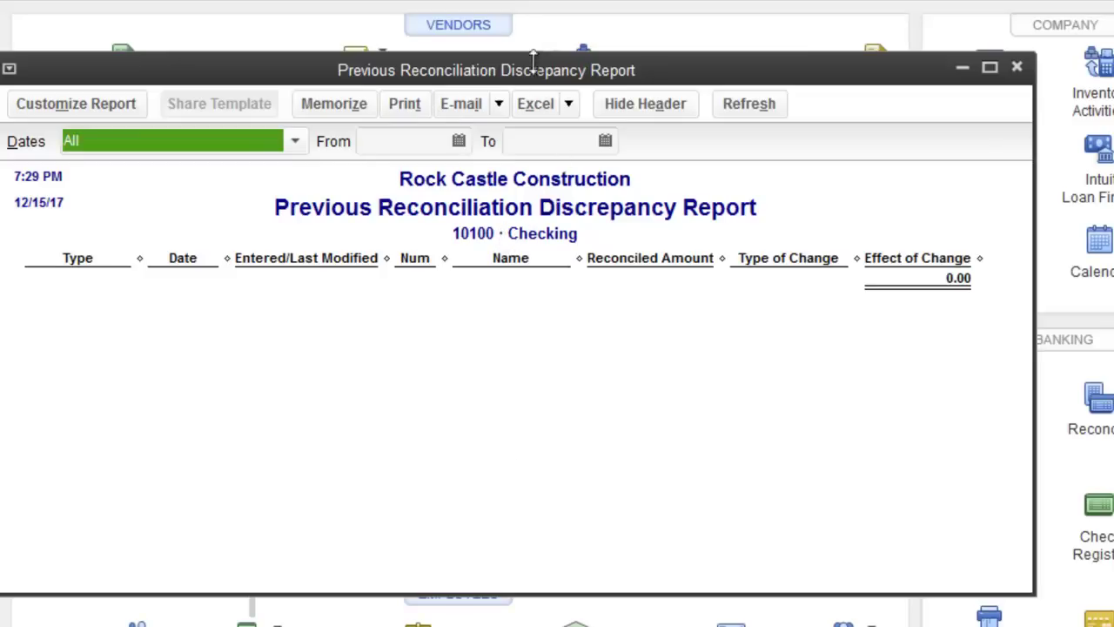
drag(712, 74, 813, 237)
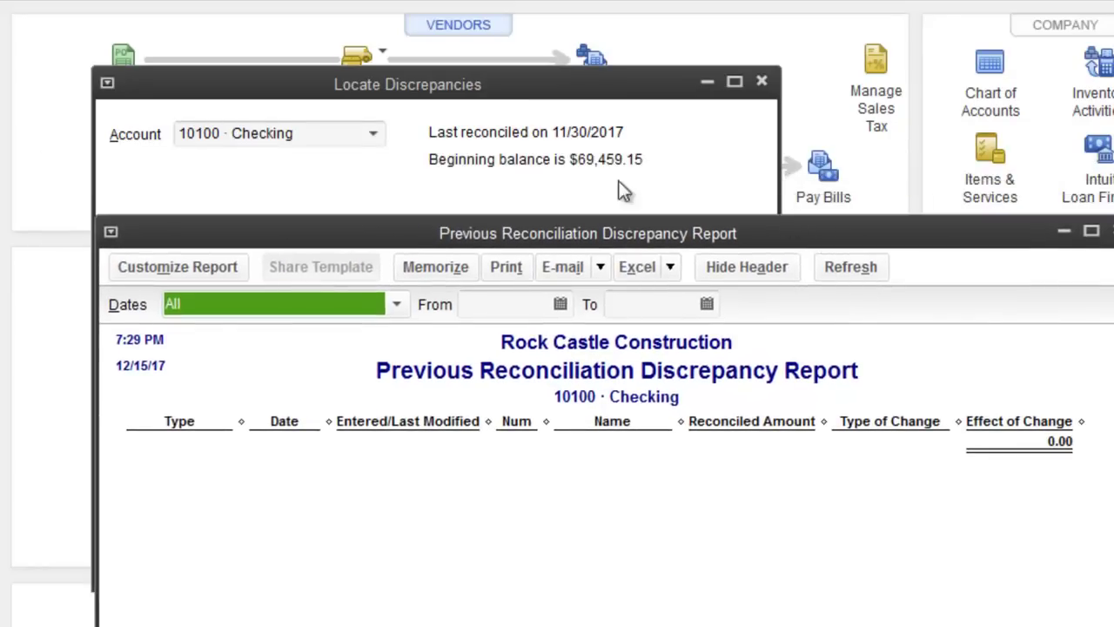
drag(352, 236, 231, 132)
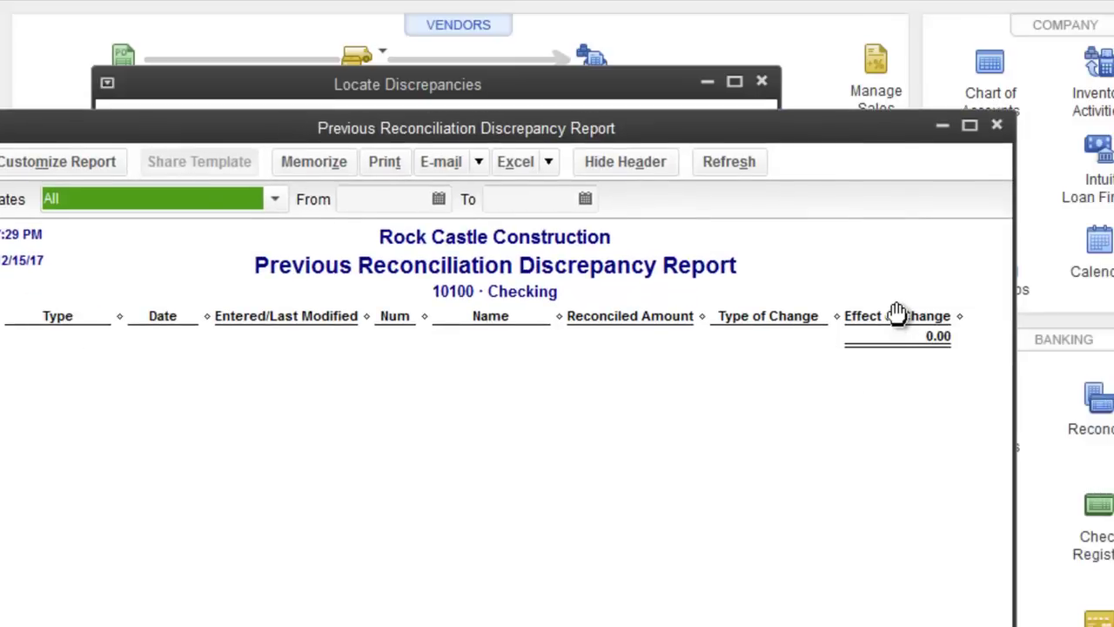
click(996, 127)
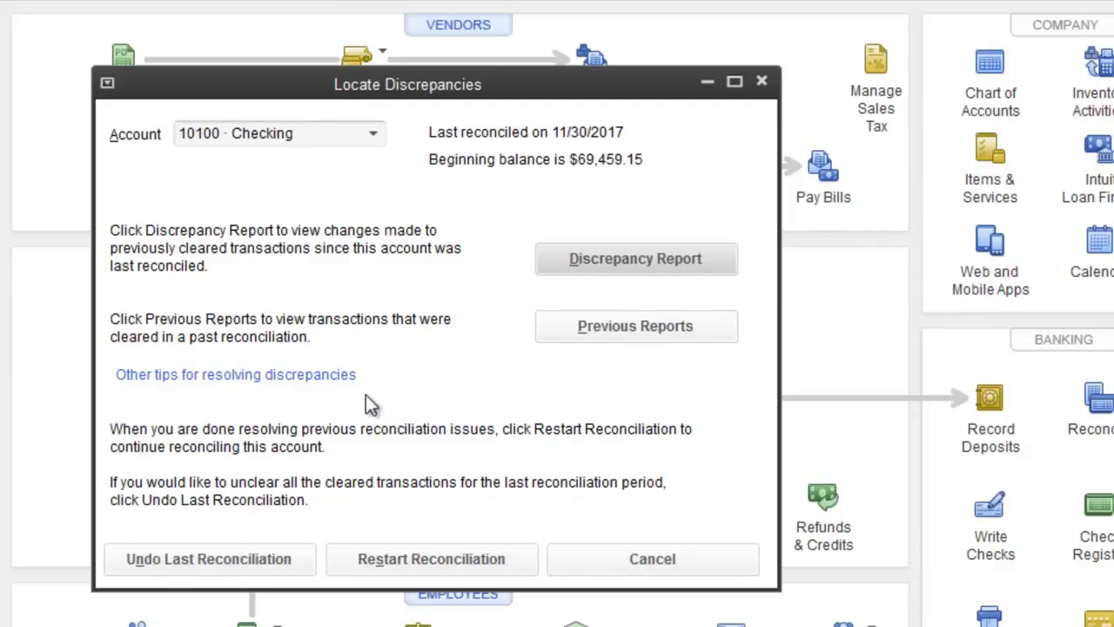
Review what undoing the last reconciliation would do, cancel it and leave Locate Discrepancies
click(187, 563)
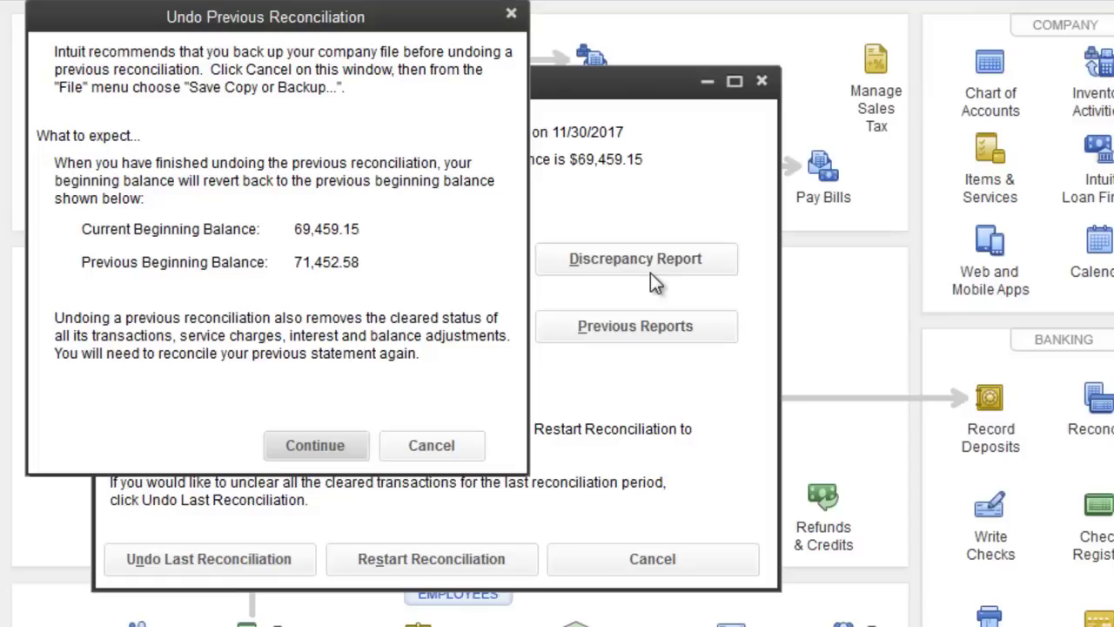
click(446, 445)
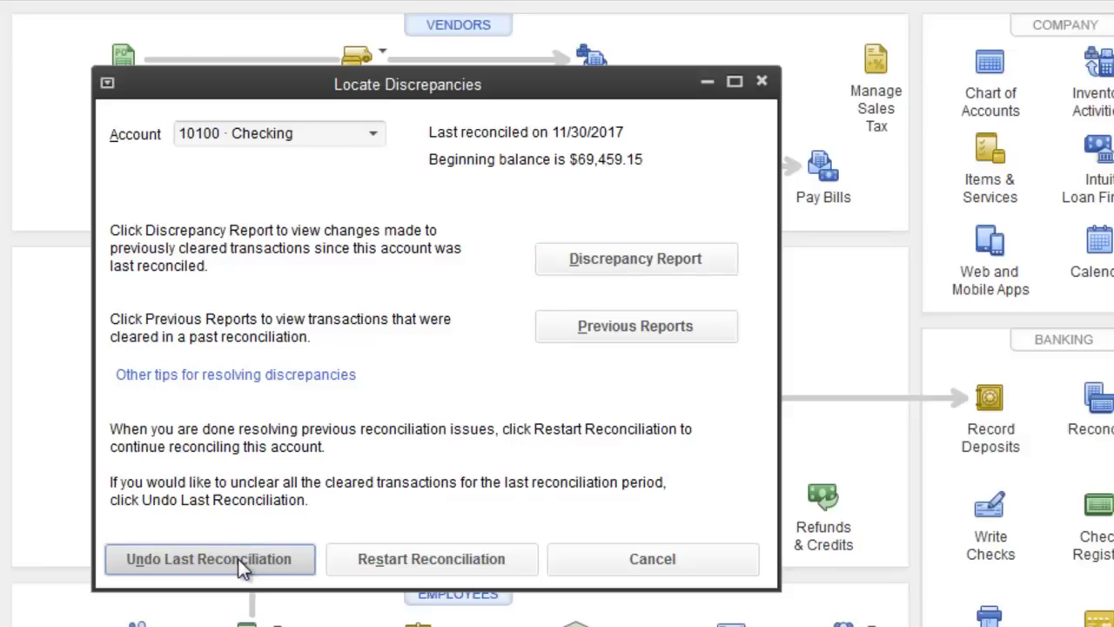
click(663, 559)
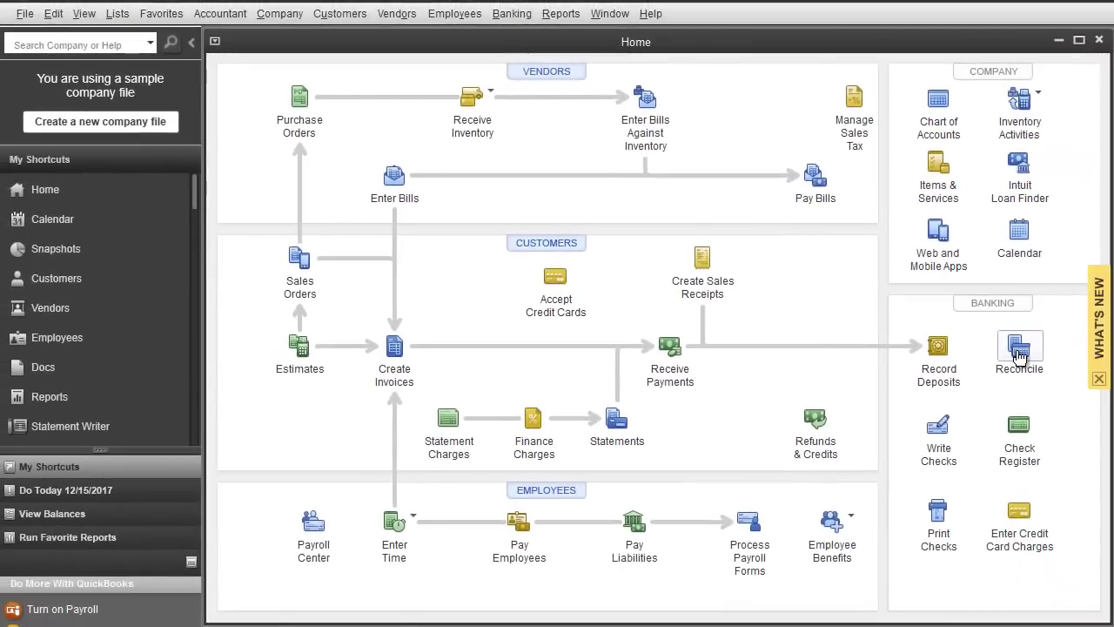
Begin another reconciliation and choose 10300 · Savings as the account to reconcile
click(1031, 354)
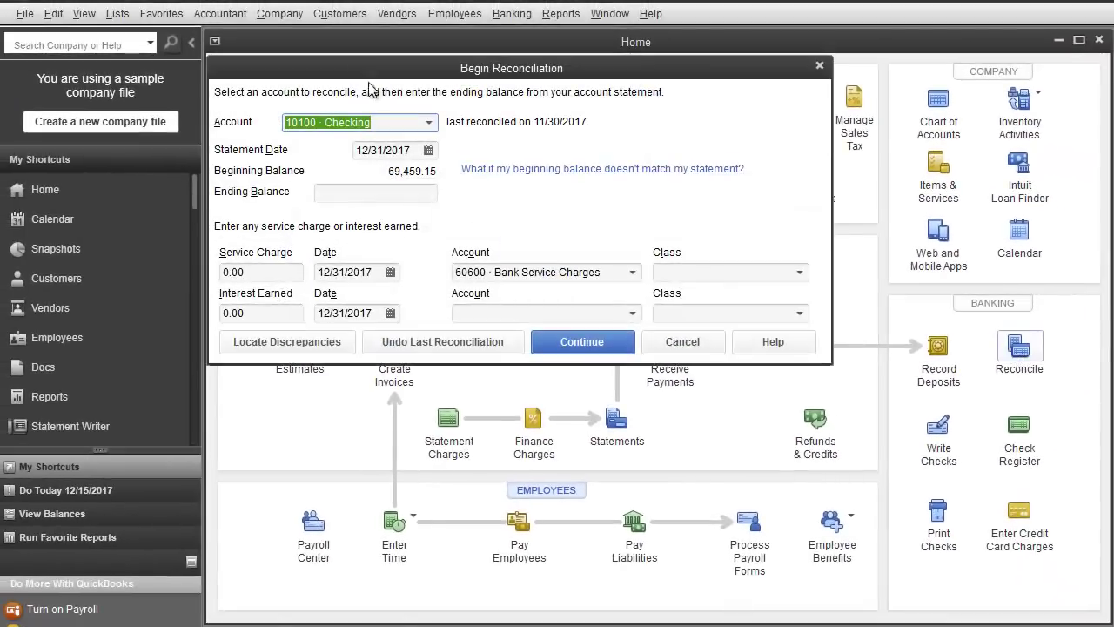
click(427, 124)
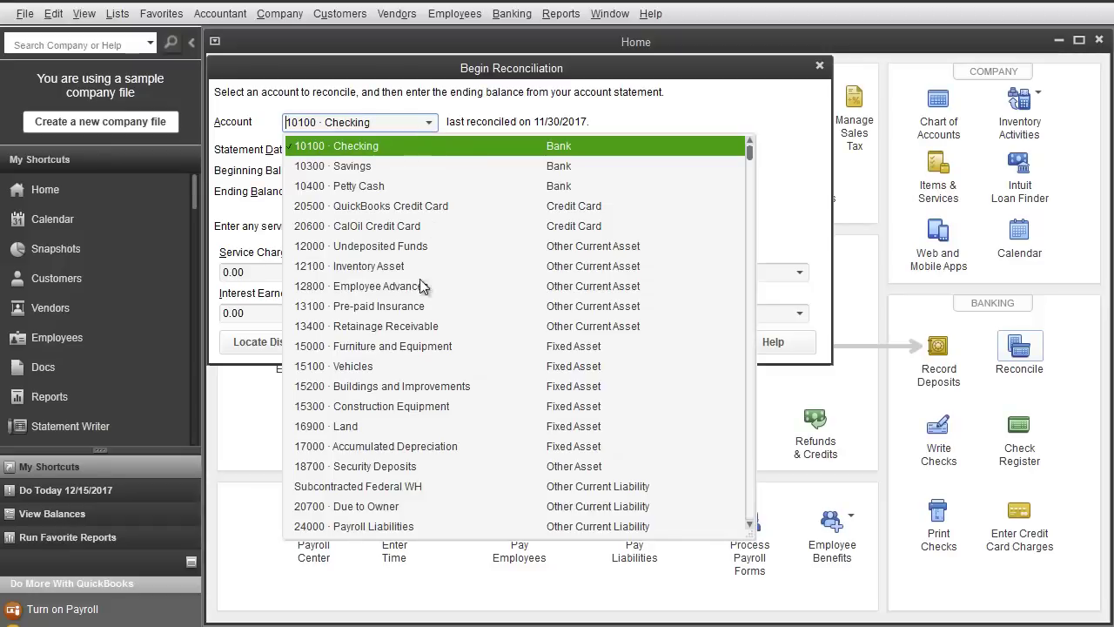
scroll(420, 287, down, 2)
scroll(420, 287, down, 2)
scroll(420, 287, up, 4)
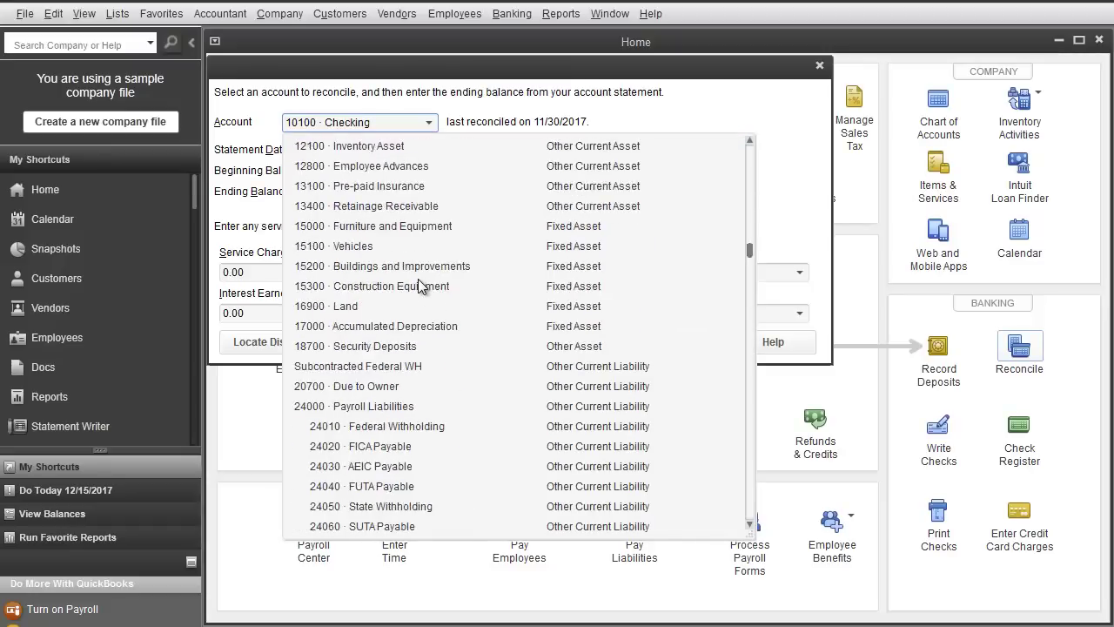
click(349, 166)
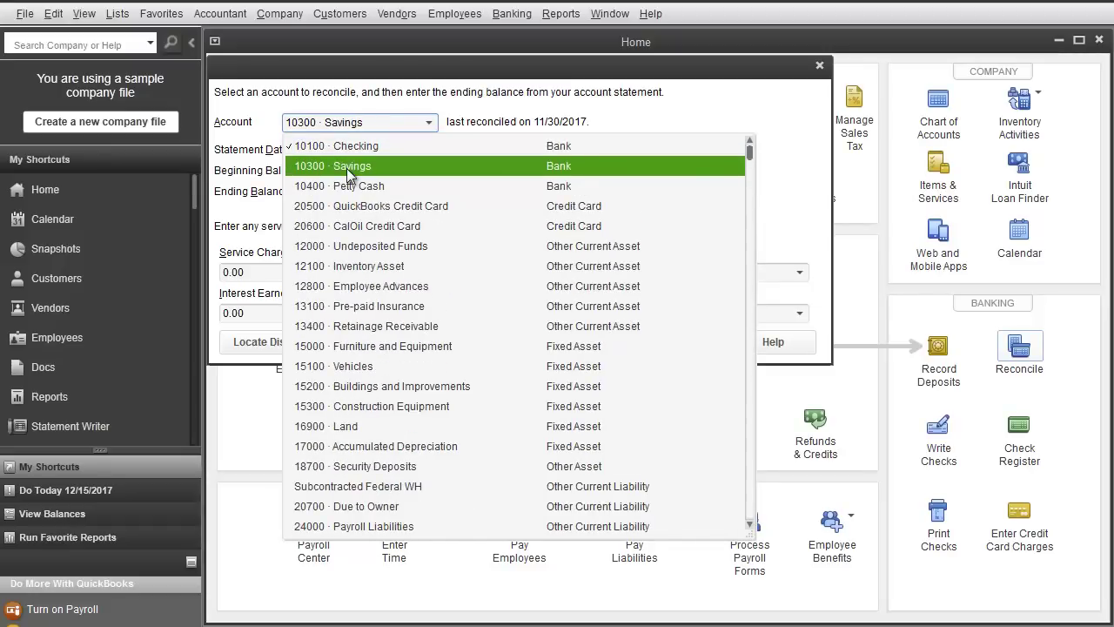